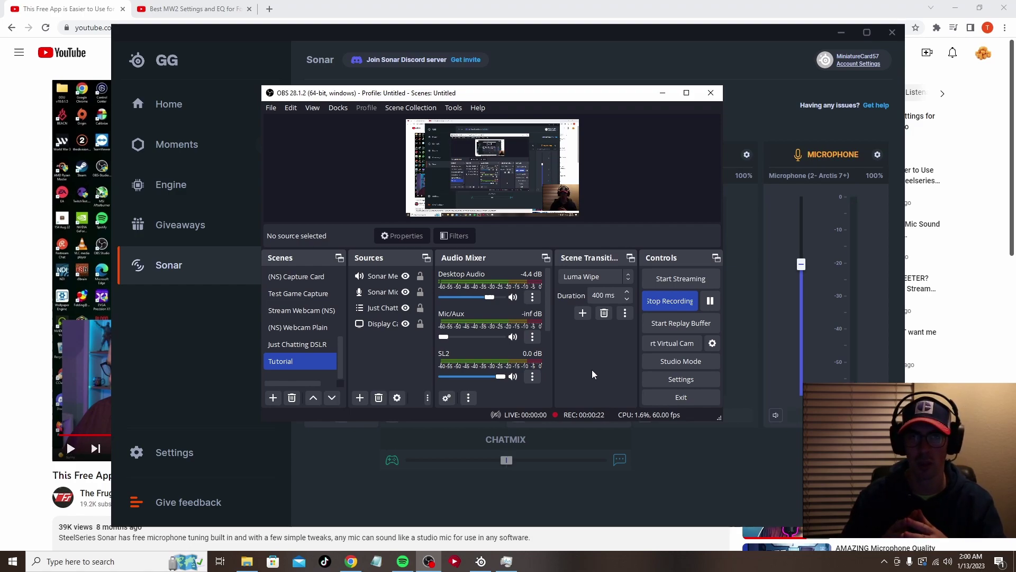
Check the GPU usage in Task Manager, then close it
{"action": "key", "text": "ctrl+shift+Escape"}
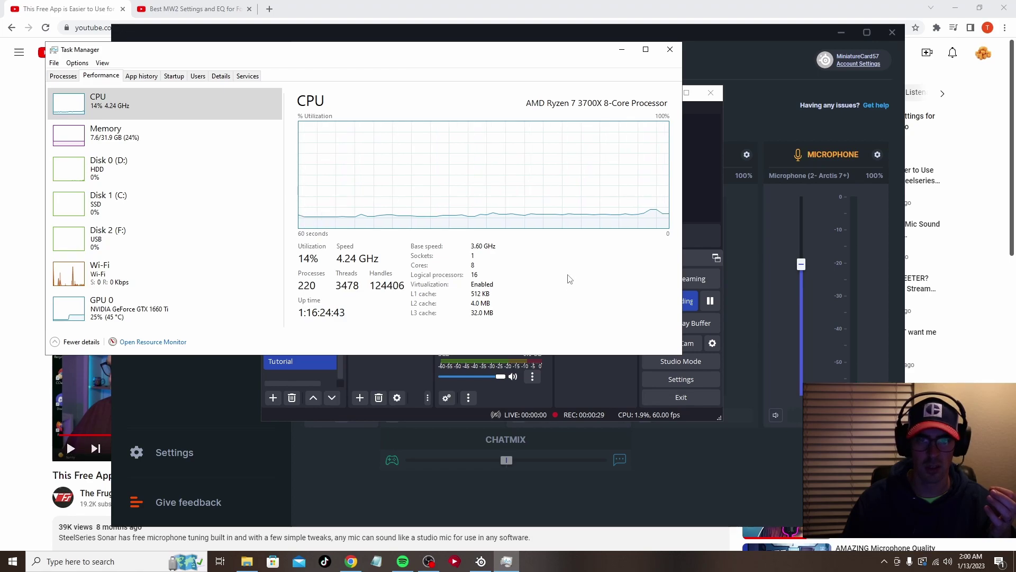
{"action": "left_click", "coordinate": [172, 309]}
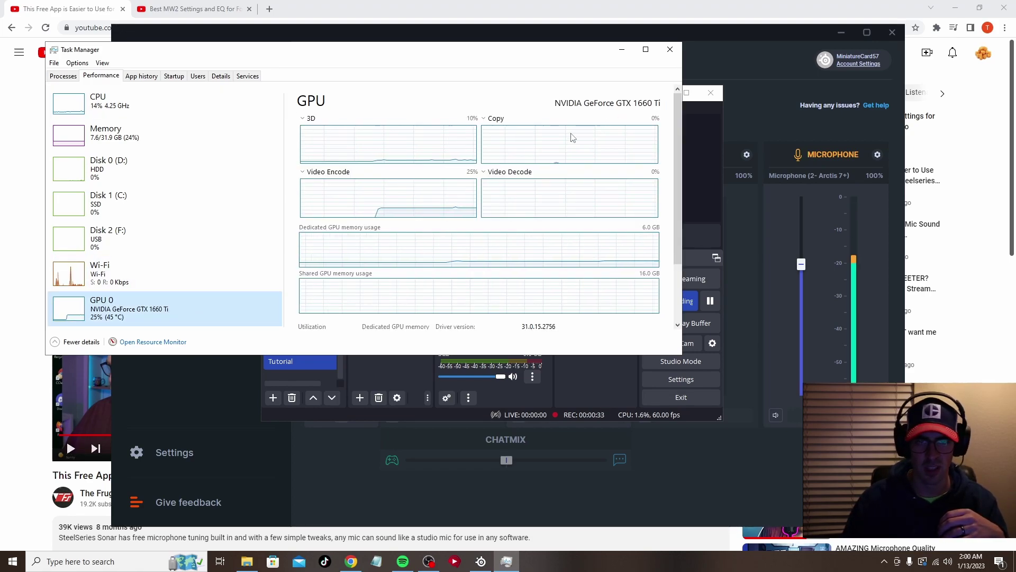
{"action": "left_click", "coordinate": [670, 49]}
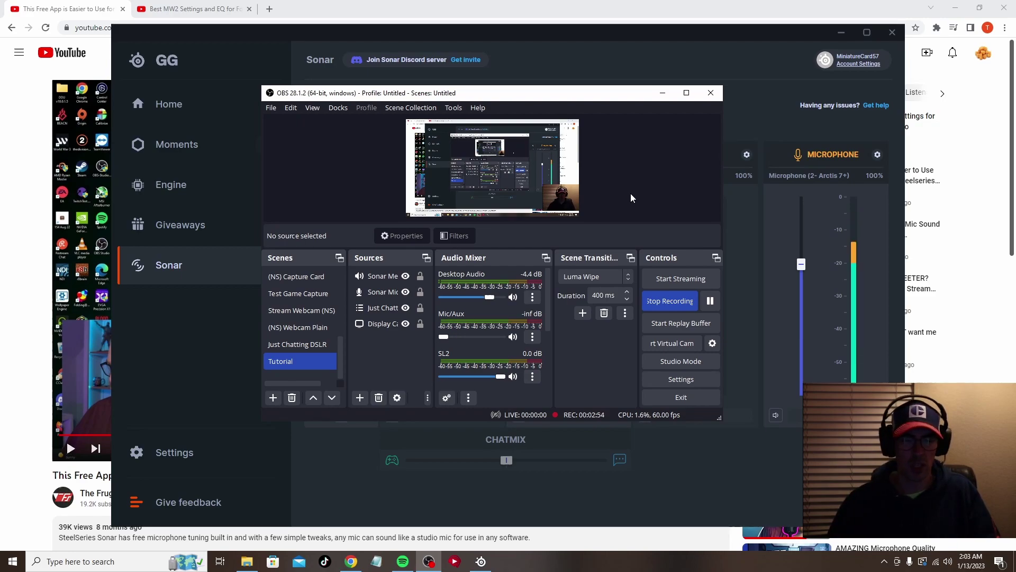
Search Windows for 'ste' and launch SteelSeries GG to bring its Sonar mixer forward
{"action": "left_click", "coordinate": [110, 566]}
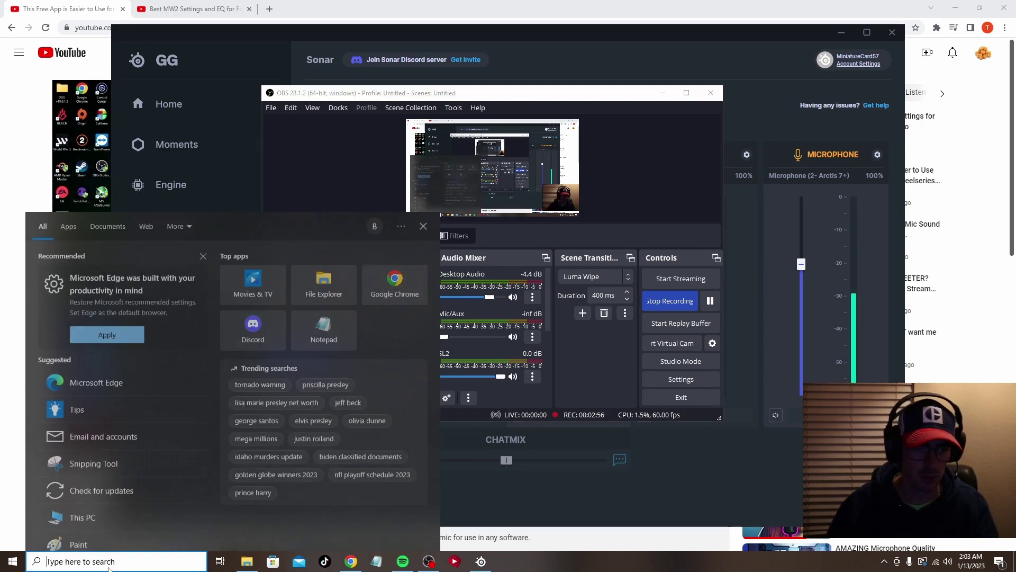
{"action": "type", "text": "ste"}
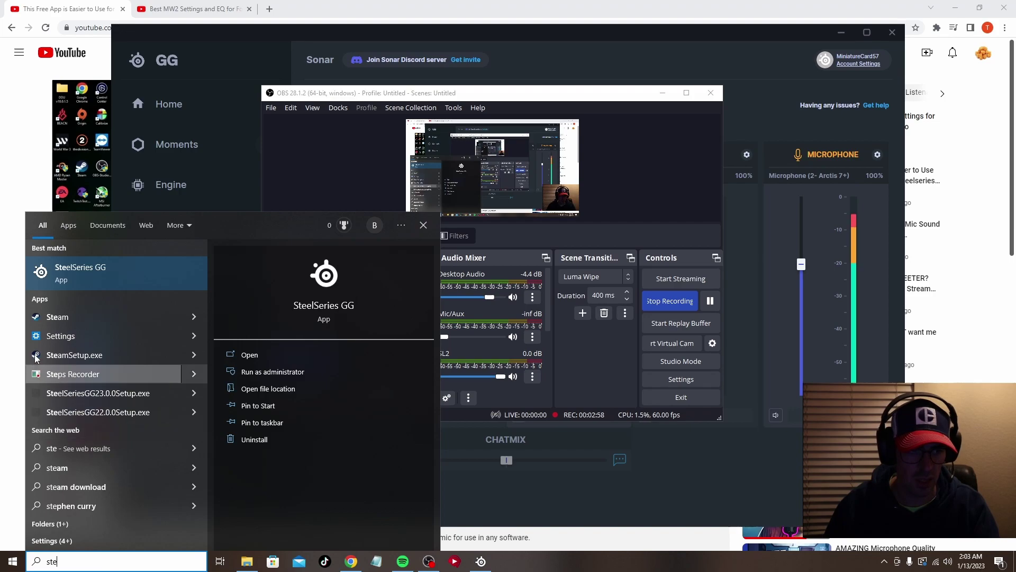
{"action": "left_click", "coordinate": [78, 277]}
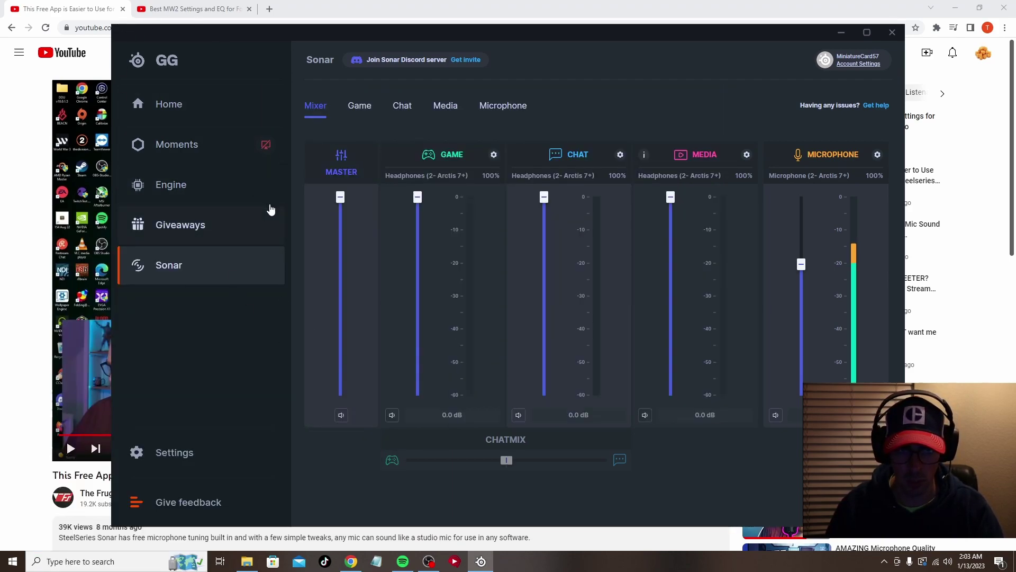
{"action": "left_click", "coordinate": [172, 103]}
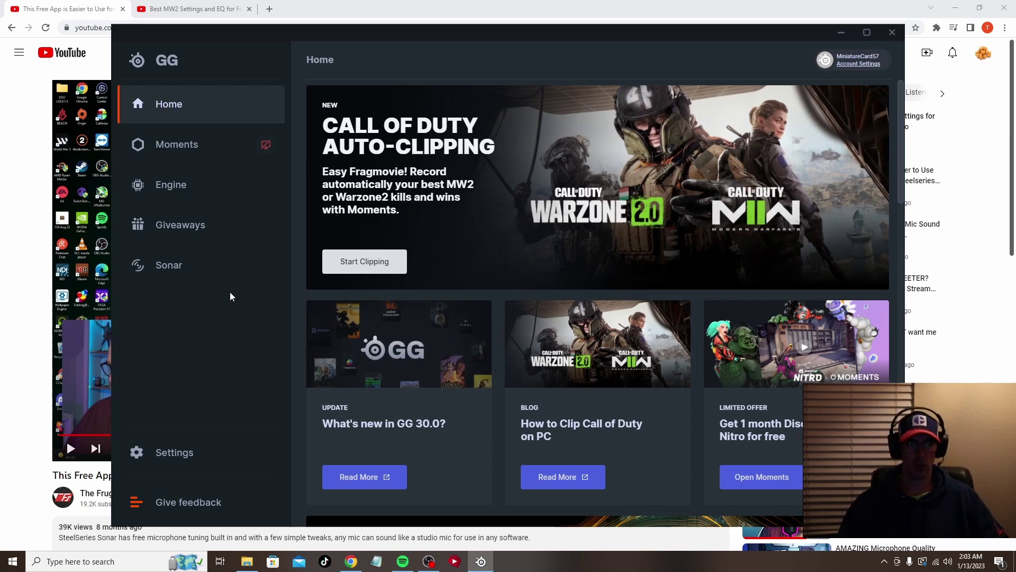
{"action": "left_click", "coordinate": [217, 264]}
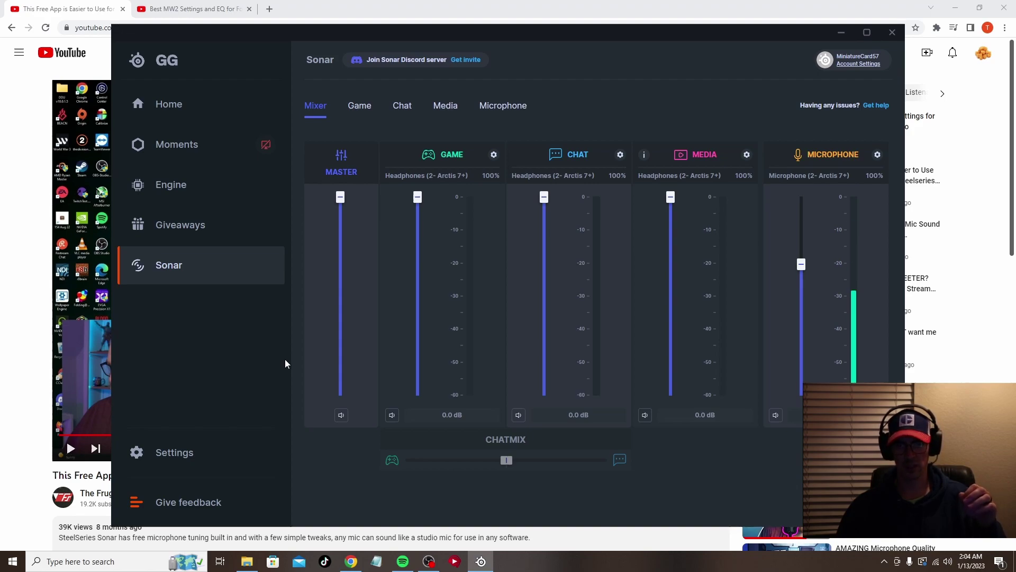
{"action": "left_click", "coordinate": [205, 459]}
{"action": "scroll", "coordinate": [433, 352], "scroll_direction": "down", "scroll_amount": 5}
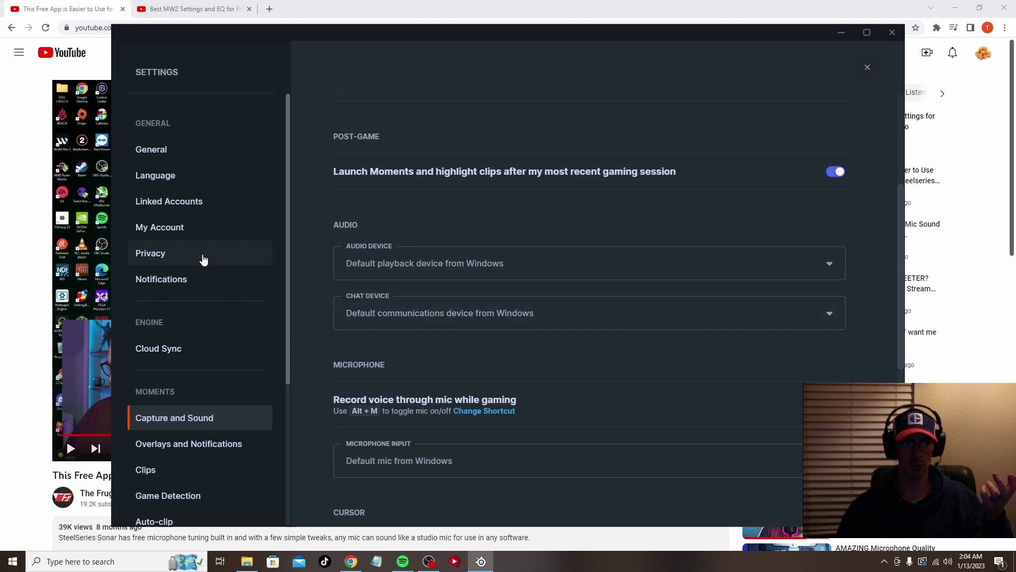
{"action": "key", "text": "Escape"}
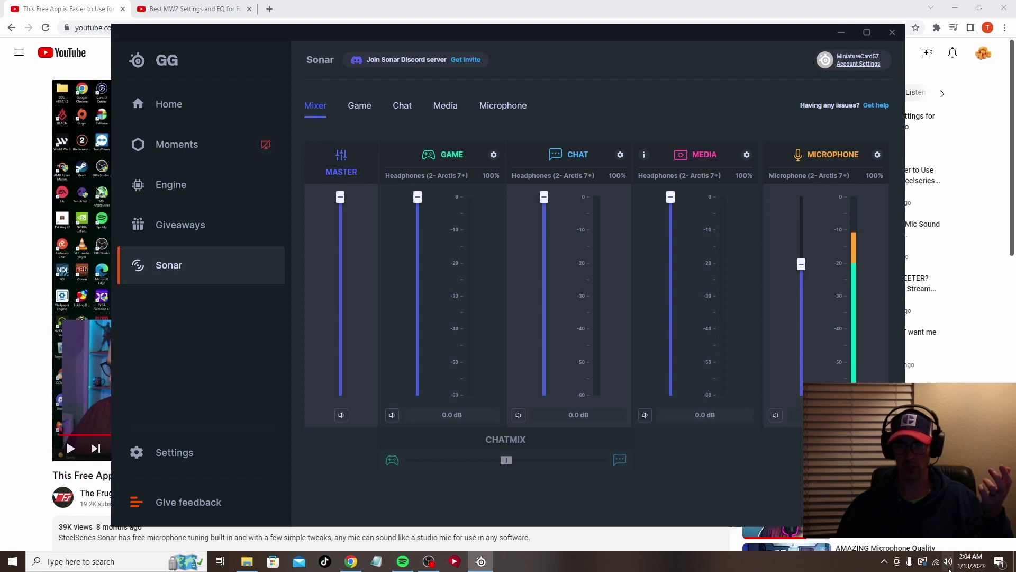
{"action": "right_click", "coordinate": [947, 562]}
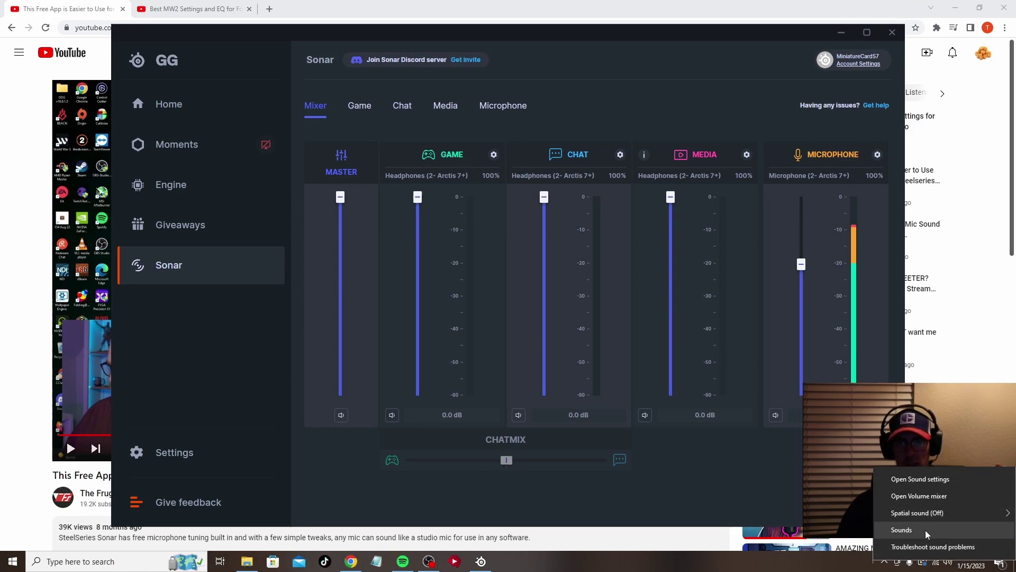
{"action": "left_click", "coordinate": [925, 529]}
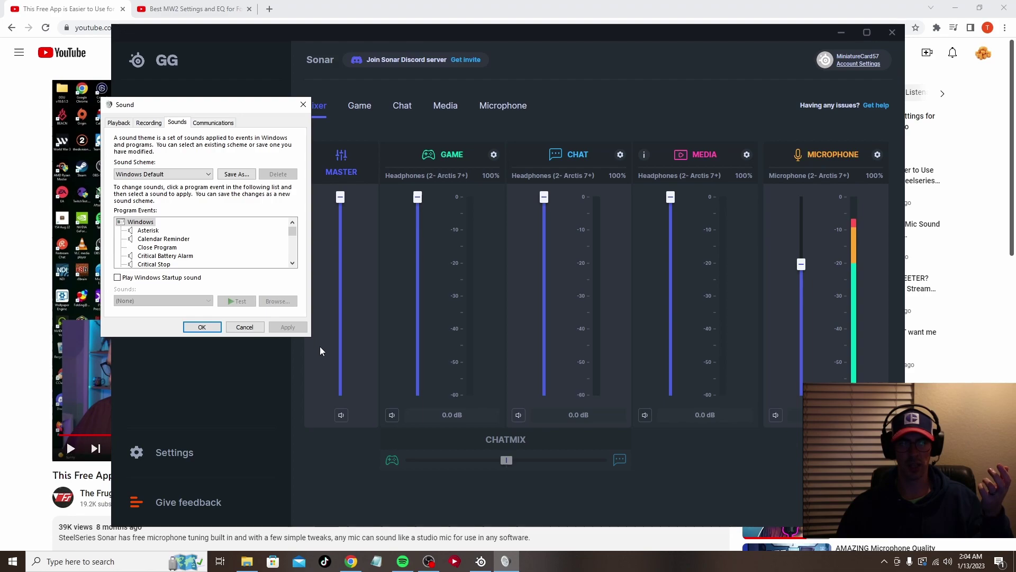
{"action": "left_click", "coordinate": [118, 122]}
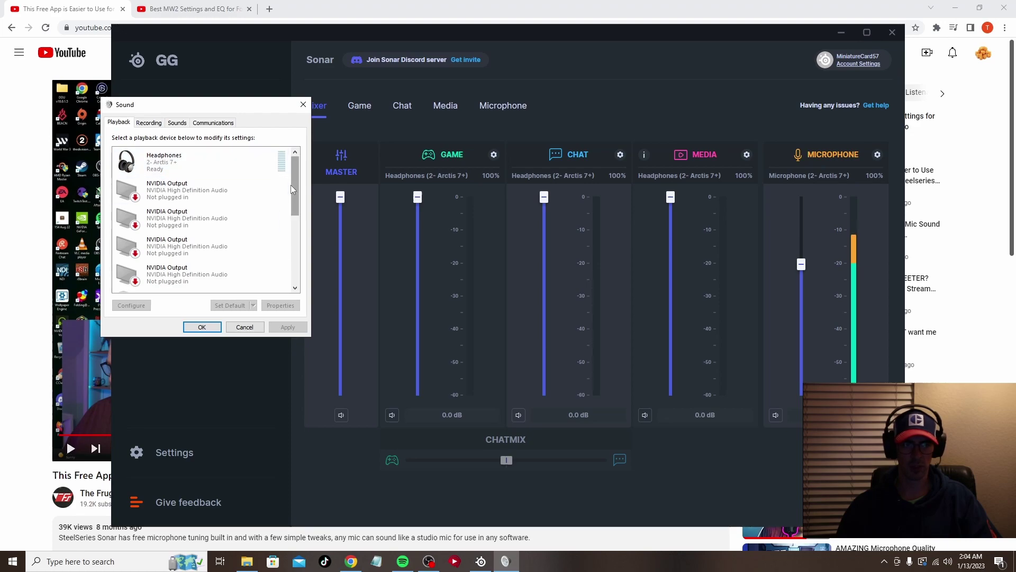
{"action": "scroll", "coordinate": [298, 189], "scroll_direction": "down", "scroll_amount": 5}
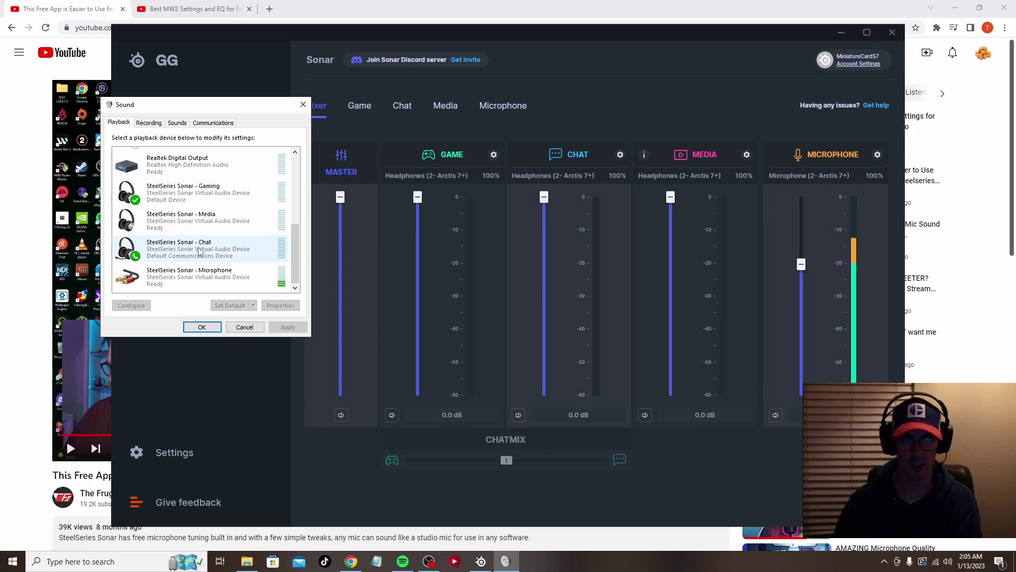
{"action": "left_click", "coordinate": [195, 196]}
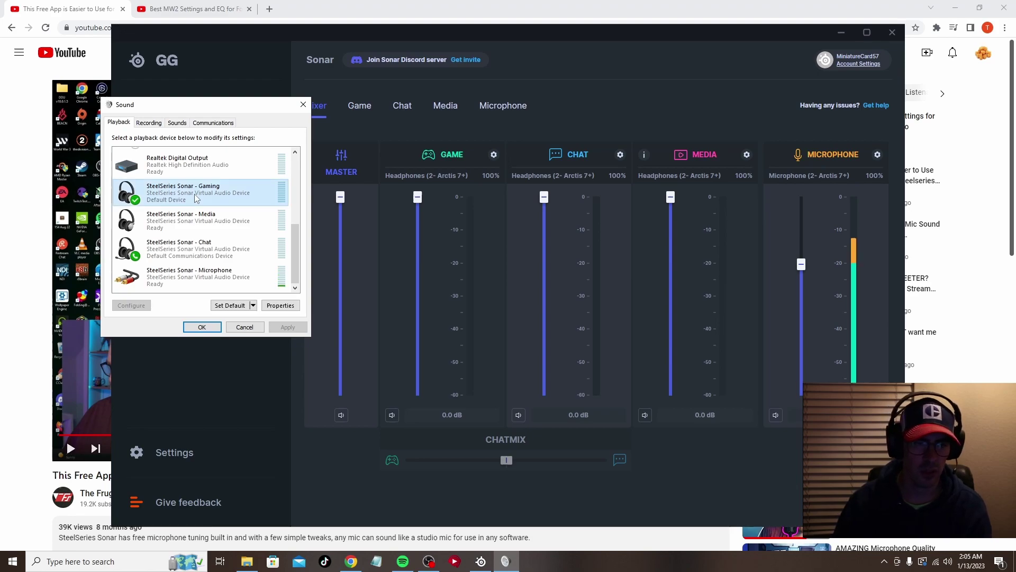
{"action": "left_click", "coordinate": [253, 305]}
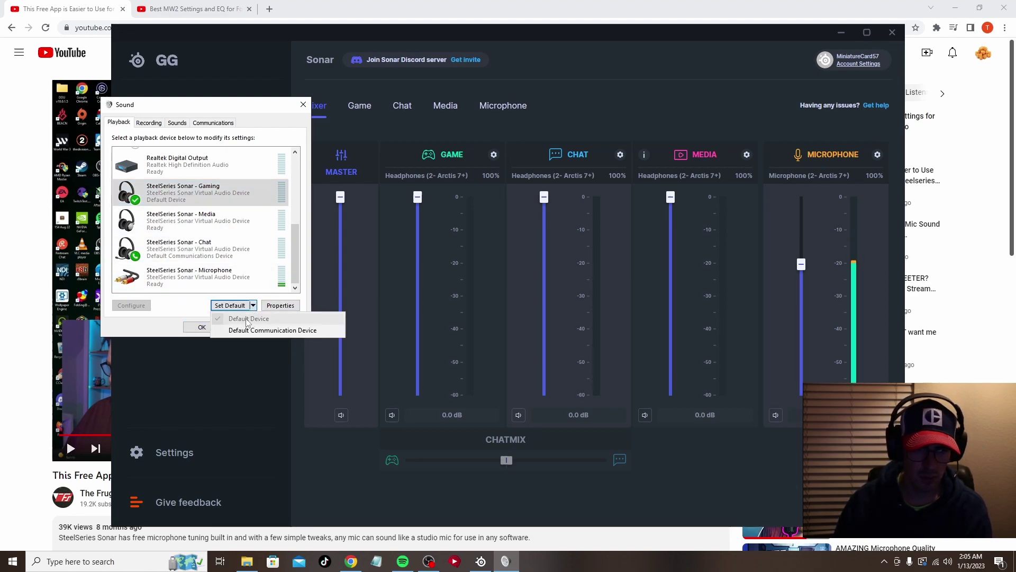
{"action": "left_click", "coordinate": [194, 257]}
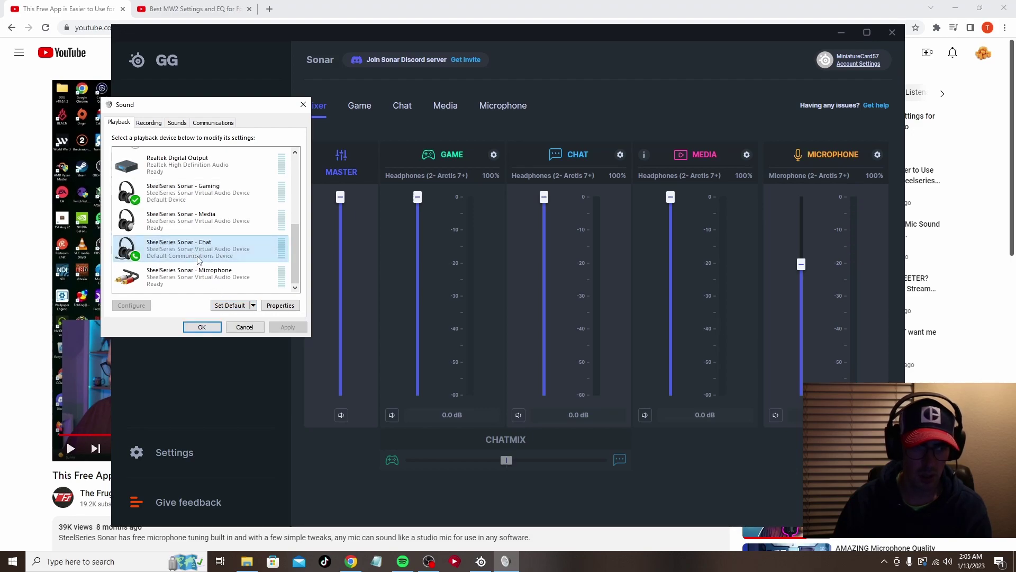
{"action": "left_click", "coordinate": [254, 306]}
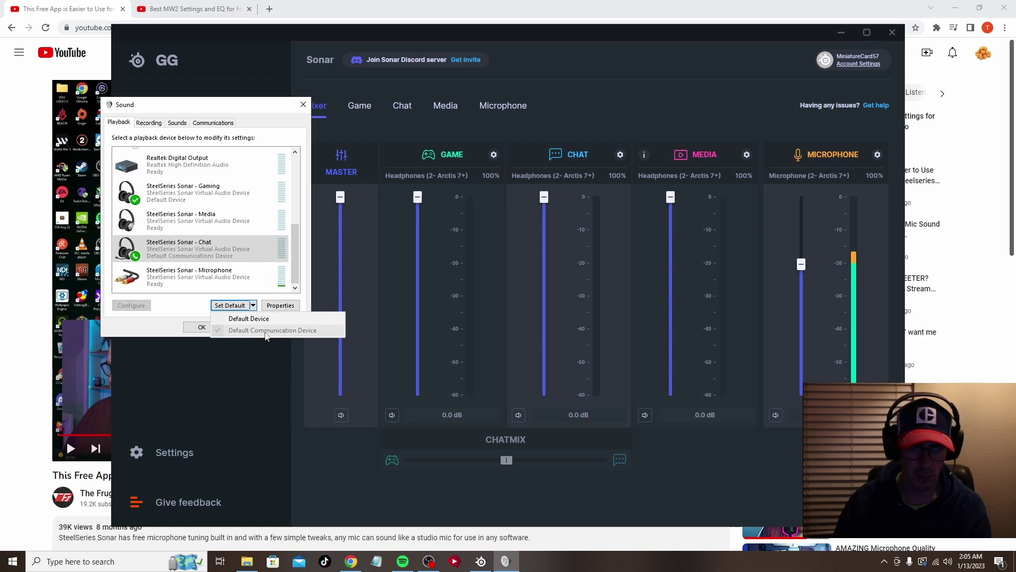
{"action": "left_click", "coordinate": [198, 317]}
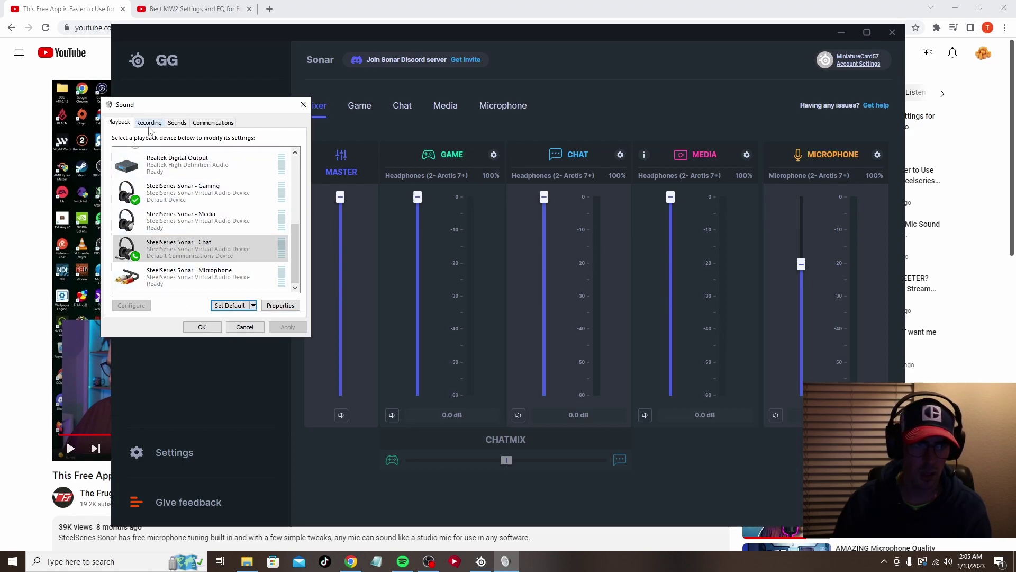
{"action": "left_click", "coordinate": [150, 127]}
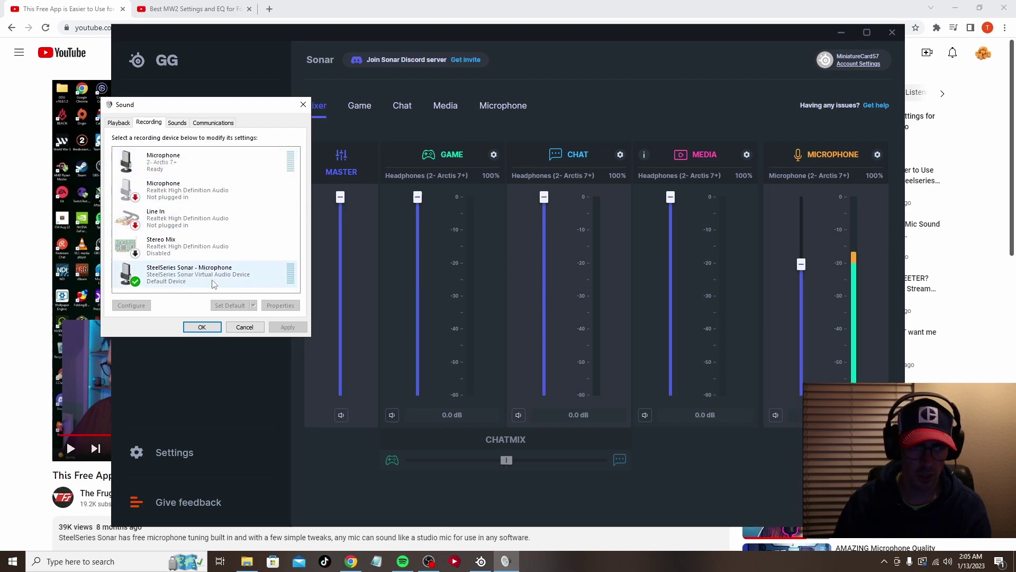
{"action": "left_click", "coordinate": [233, 284]}
{"action": "left_click", "coordinate": [212, 281]}
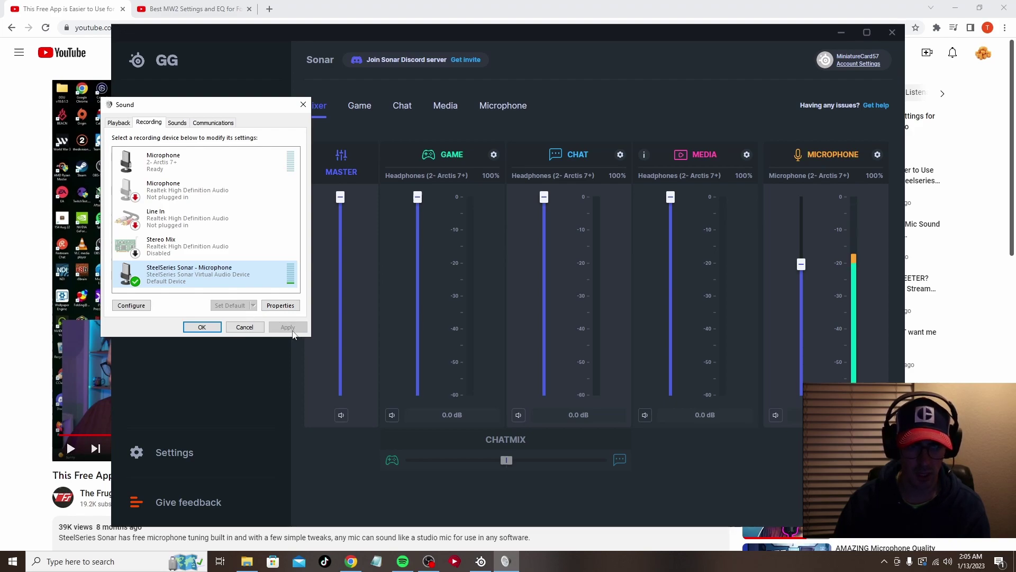
{"action": "left_click", "coordinate": [201, 328]}
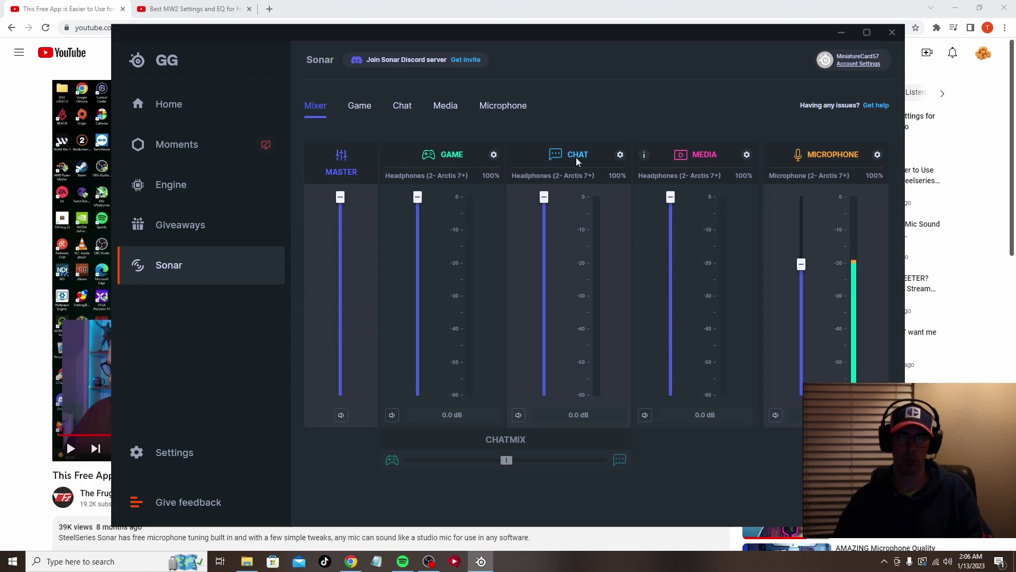
{"action": "left_click", "coordinate": [646, 154]}
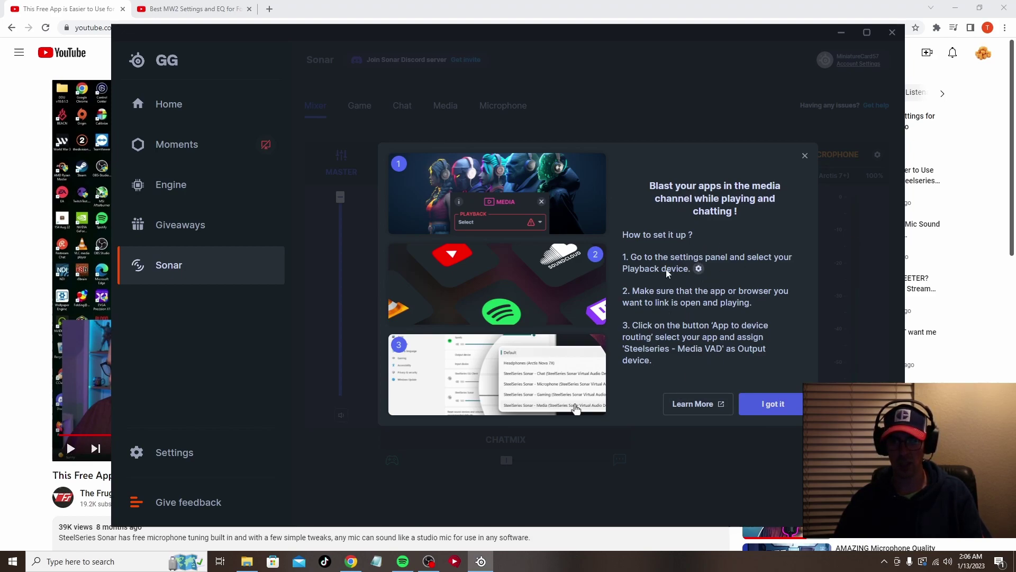
{"action": "left_click", "coordinate": [772, 404]}
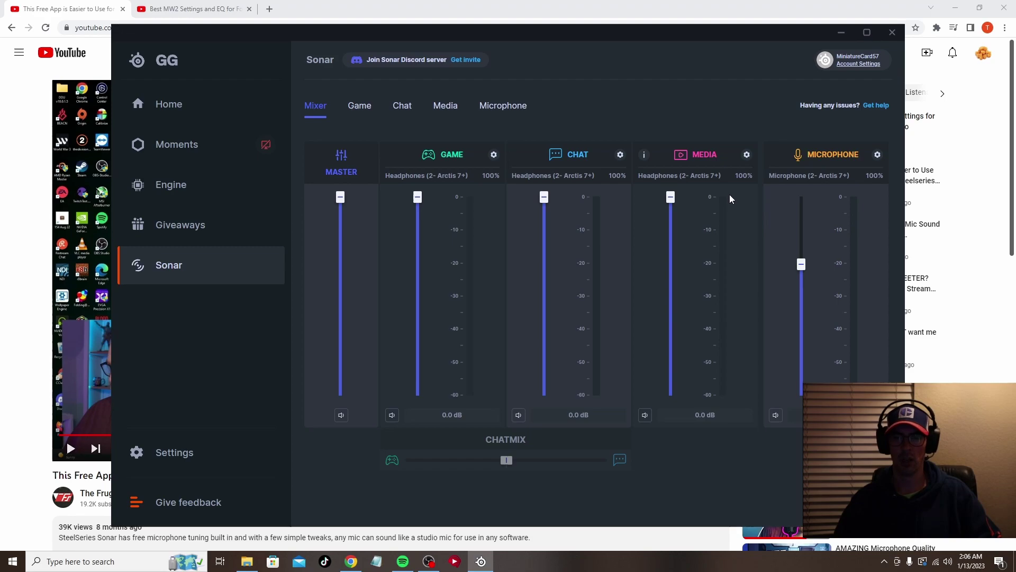
Keep Discord's output on Sonar Chat and set its input to SteelSeries Sonar - Microphone
{"action": "left_click", "coordinate": [746, 155]}
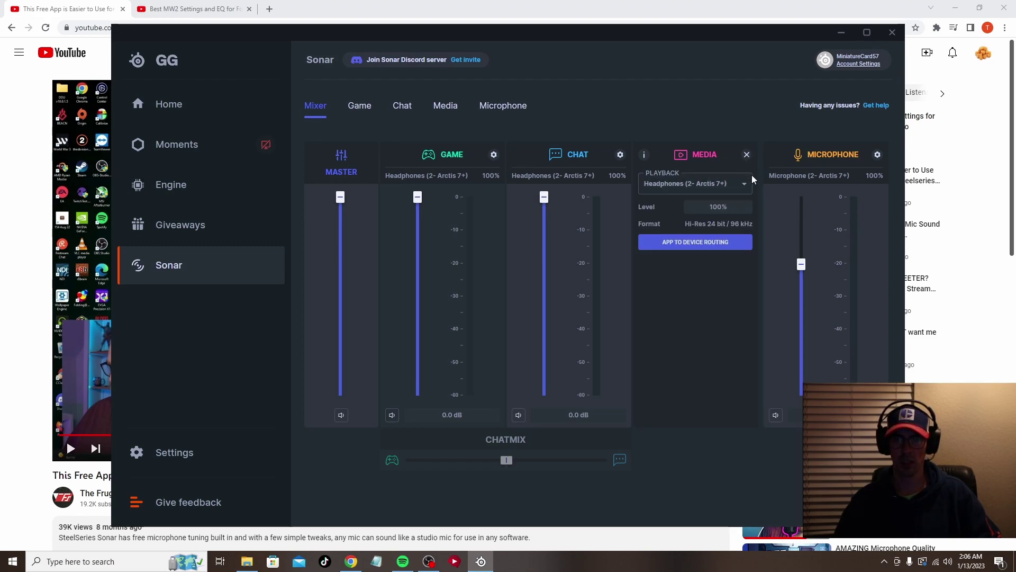
{"action": "left_click", "coordinate": [721, 246]}
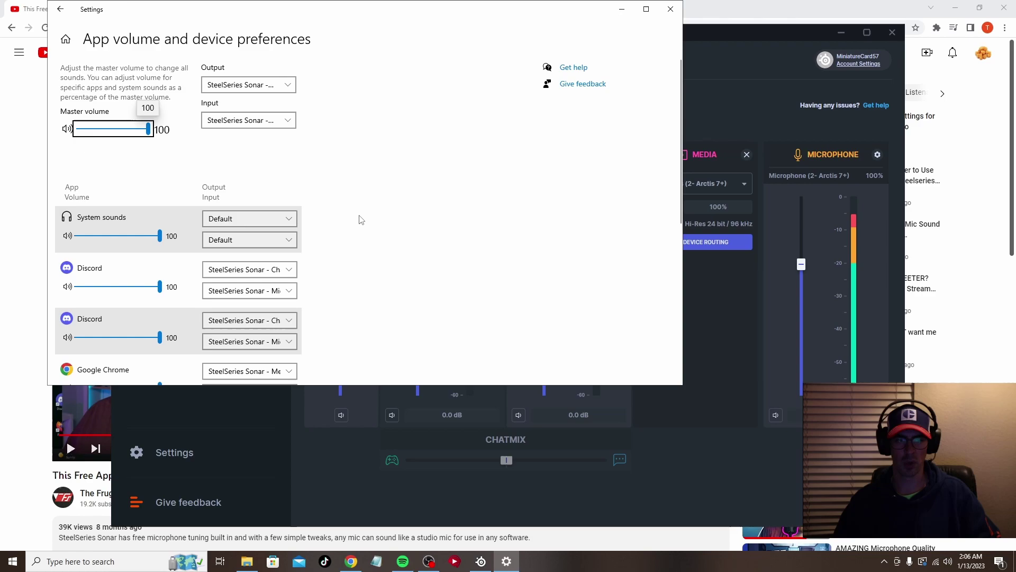
{"action": "scroll", "coordinate": [360, 220], "scroll_direction": "down", "scroll_amount": 2}
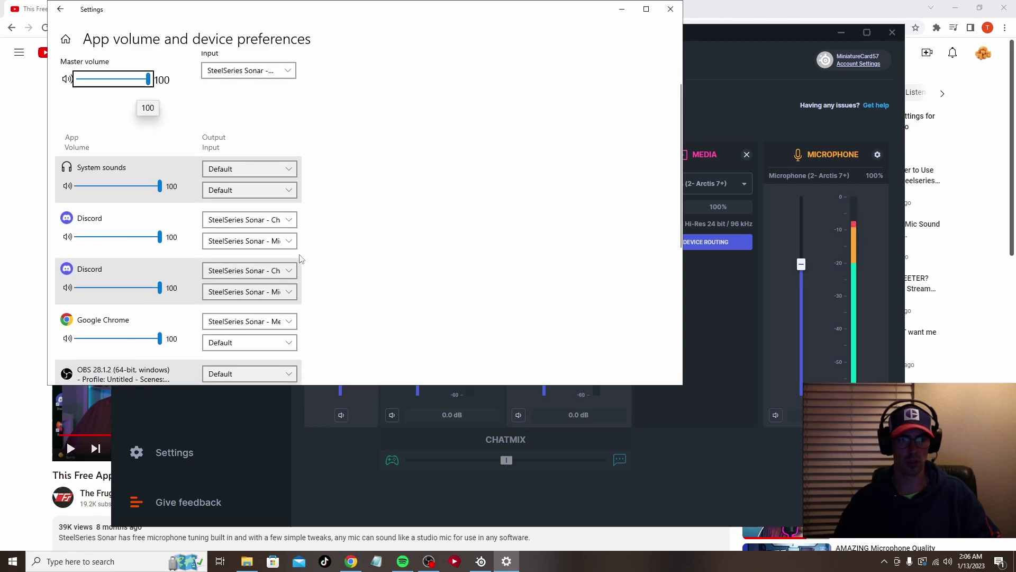
{"action": "left_click", "coordinate": [264, 221]}
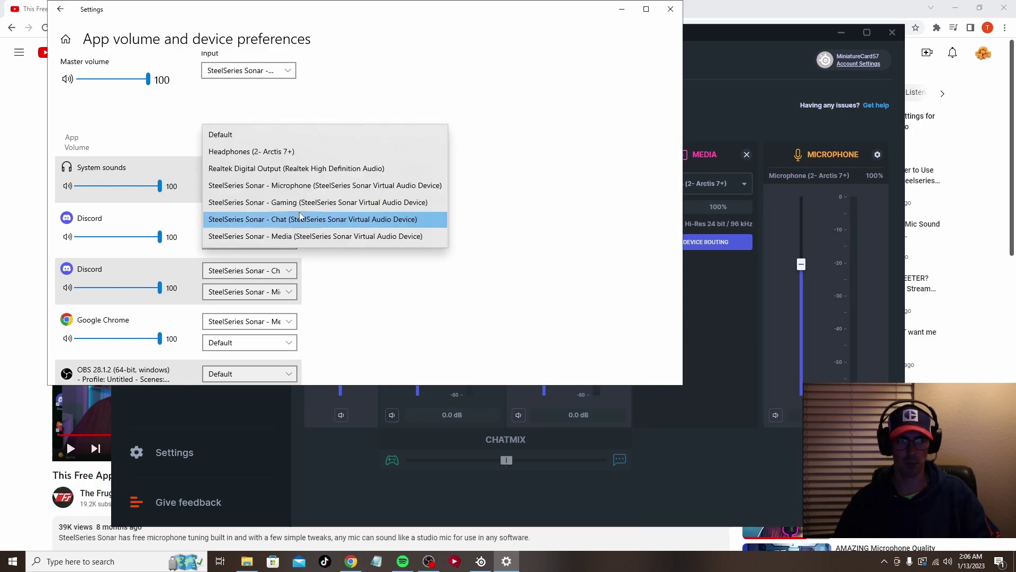
{"action": "left_click", "coordinate": [265, 220]}
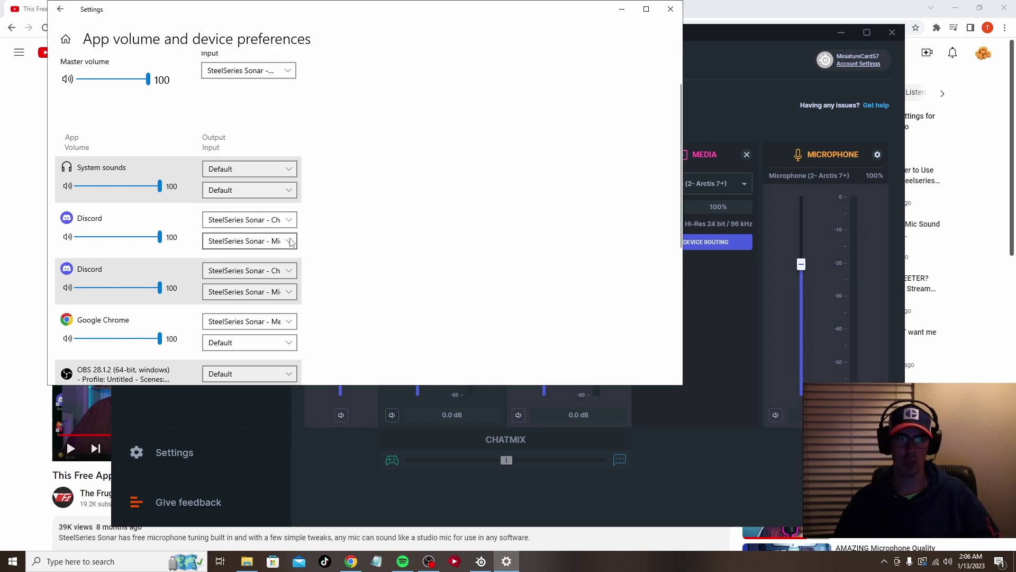
{"action": "left_click", "coordinate": [265, 241]}
{"action": "left_click", "coordinate": [295, 243]}
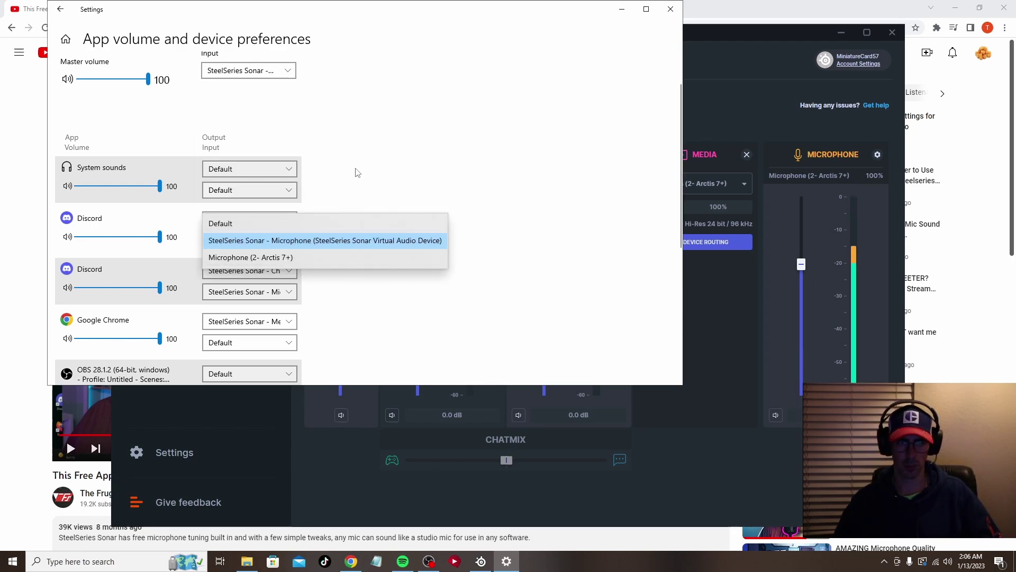
Review the app routing list (Chrome on Sonar Media), then close the Settings window
{"action": "scroll", "coordinate": [319, 319], "scroll_direction": "down", "scroll_amount": 1}
{"action": "scroll", "coordinate": [320, 318], "scroll_direction": "down", "scroll_amount": 3}
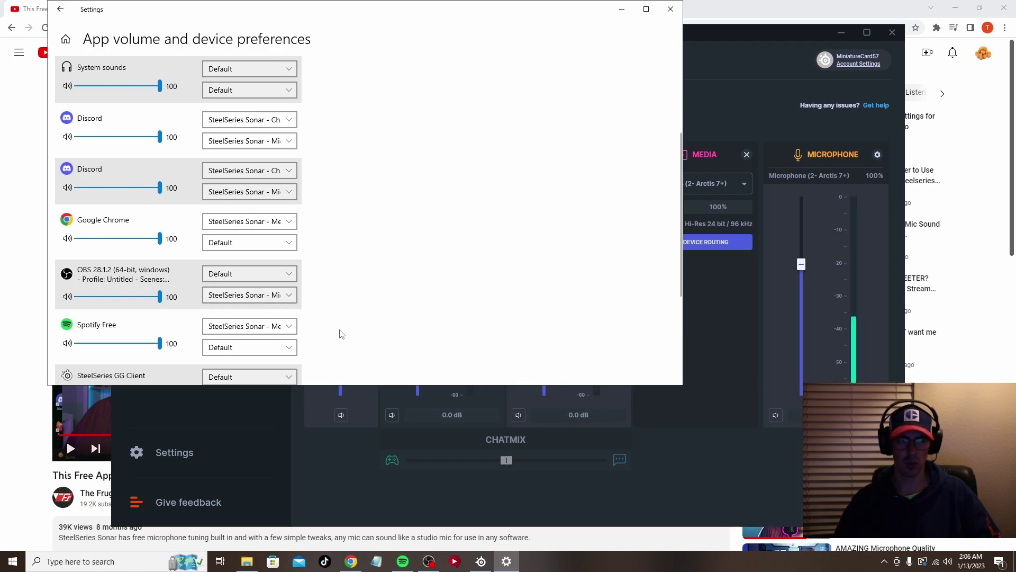
{"action": "scroll", "coordinate": [327, 320], "scroll_direction": "down", "scroll_amount": 2}
{"action": "scroll", "coordinate": [327, 319], "scroll_direction": "down", "scroll_amount": 3}
{"action": "scroll", "coordinate": [326, 317], "scroll_direction": "up", "scroll_amount": 10}
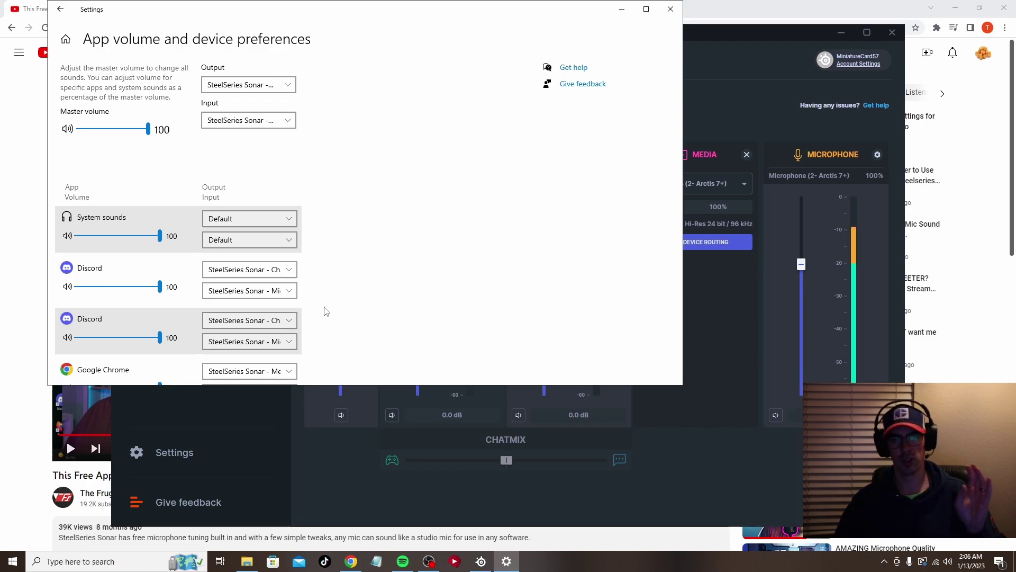
{"action": "scroll", "coordinate": [317, 281], "scroll_direction": "down", "scroll_amount": 1}
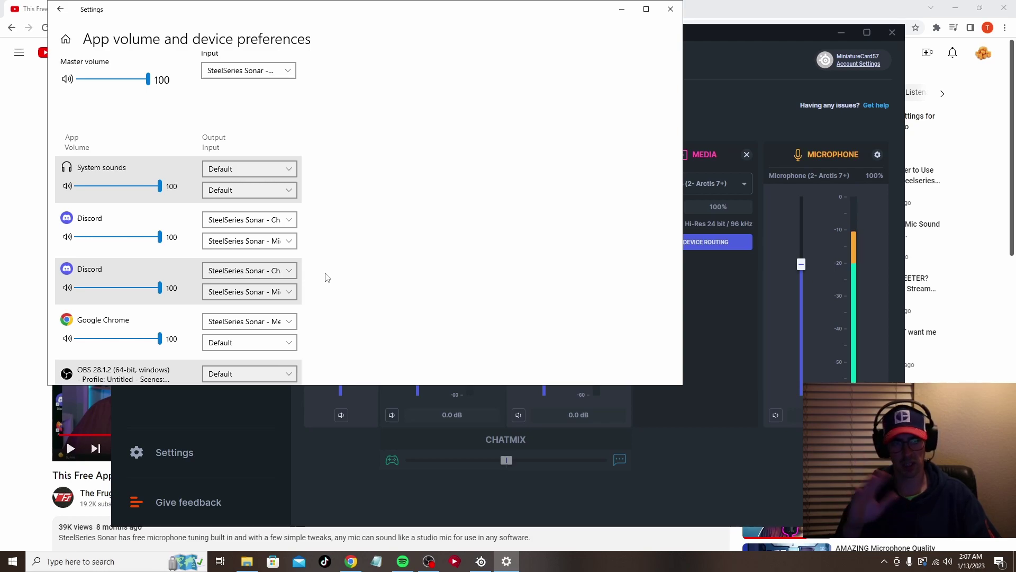
{"action": "scroll", "coordinate": [327, 274], "scroll_direction": "down", "scroll_amount": 2}
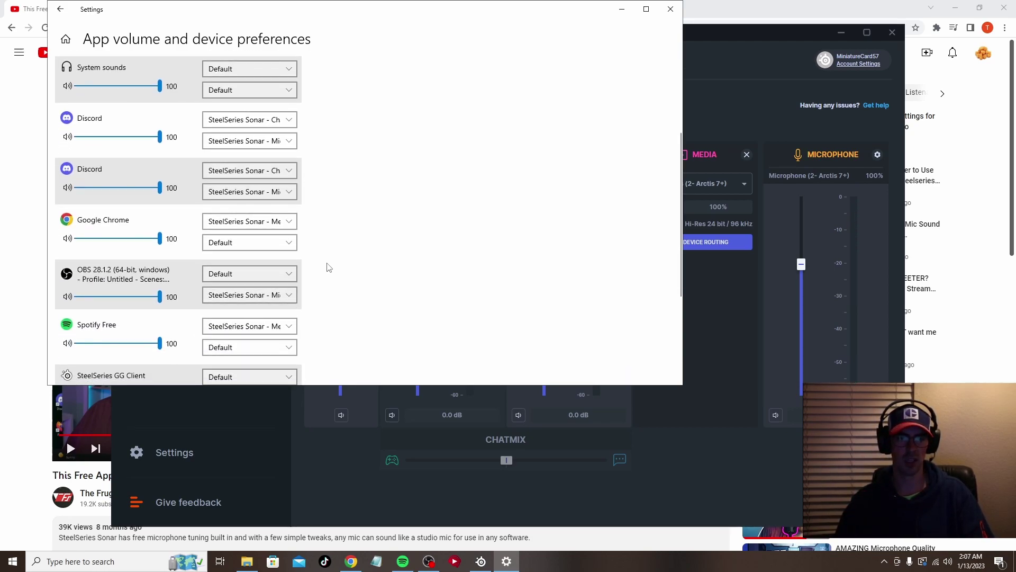
{"action": "scroll", "coordinate": [327, 267], "scroll_direction": "up", "scroll_amount": 4}
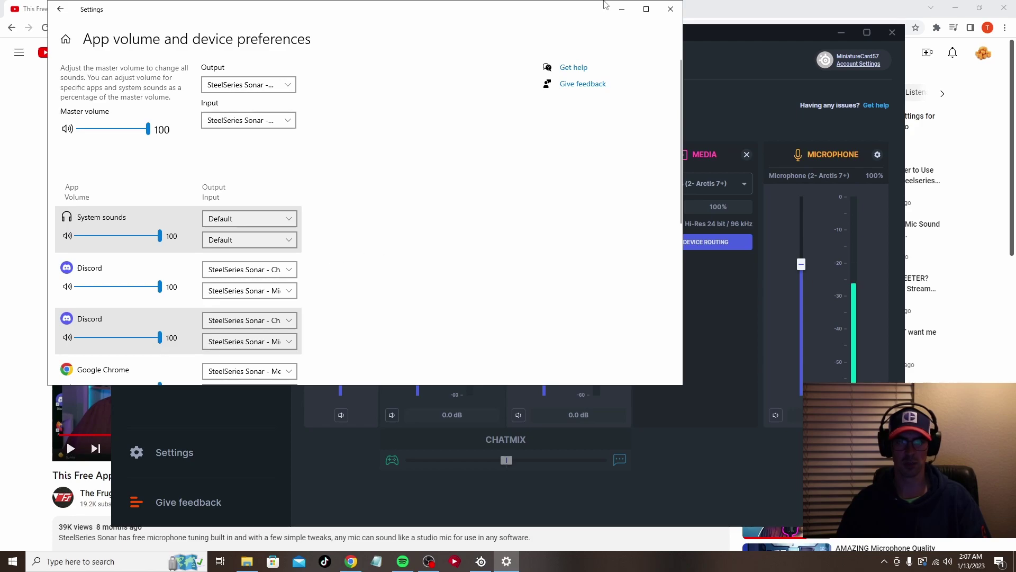
{"action": "left_click", "coordinate": [670, 8]}
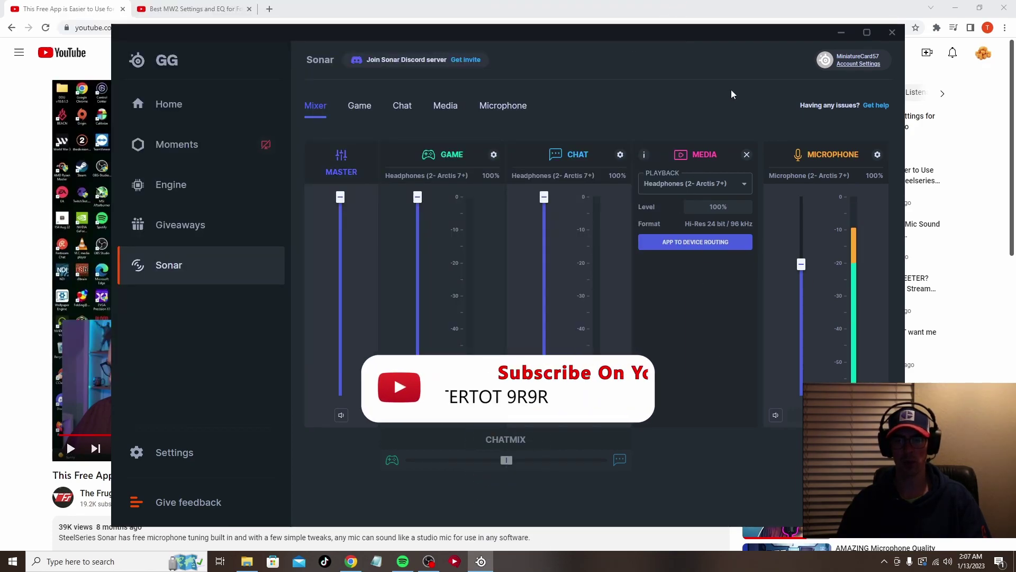
Close the Media channel's playback routing panel to restore its volume fader
{"action": "left_click", "coordinate": [747, 155]}
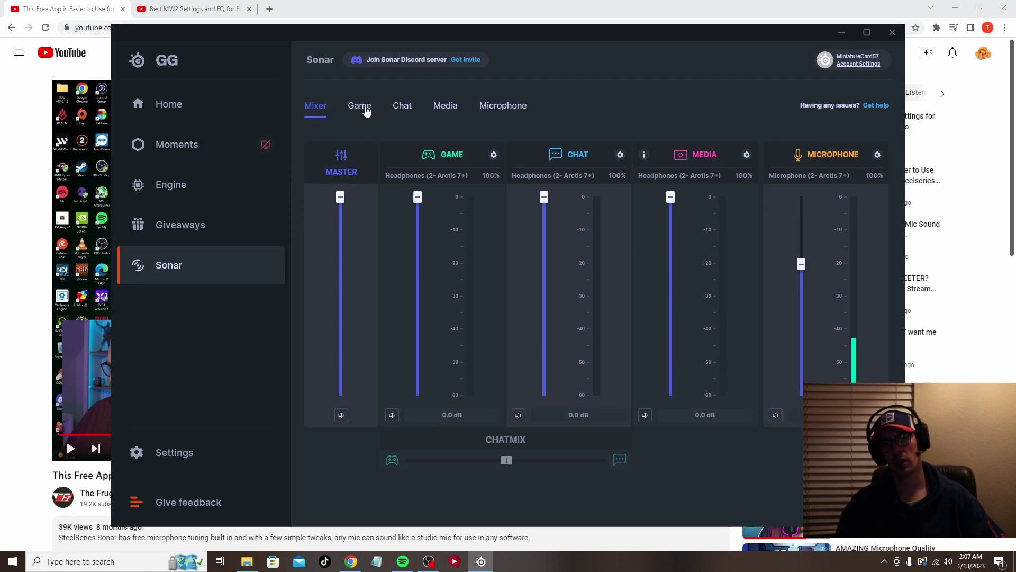
Compare the Game Warzone 2 EQ against the MW2 video and shift its -12.0 dB cut from 5.76 to 5.82 kHz
{"action": "left_click", "coordinate": [367, 110]}
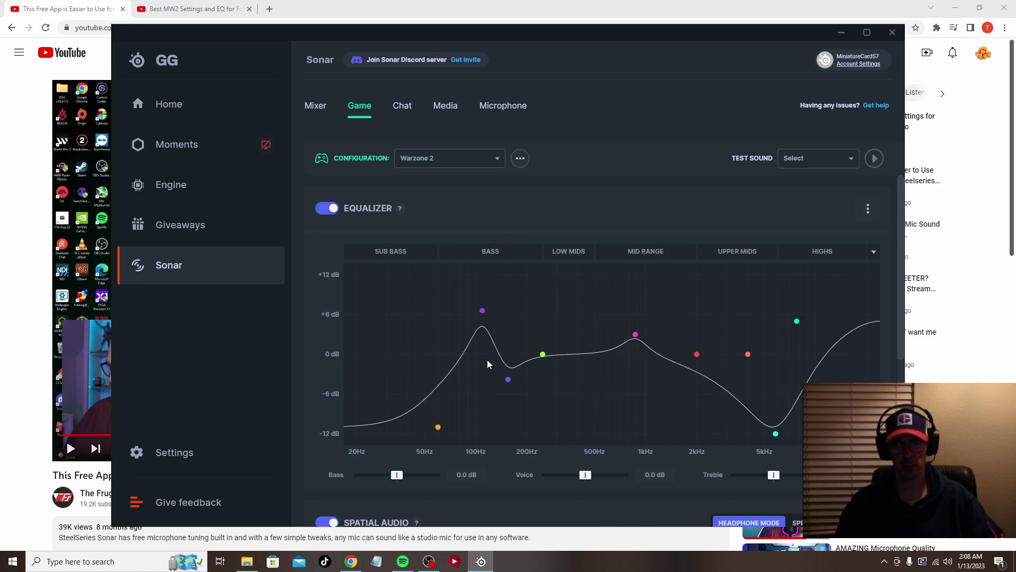
{"action": "left_click", "coordinate": [208, 5]}
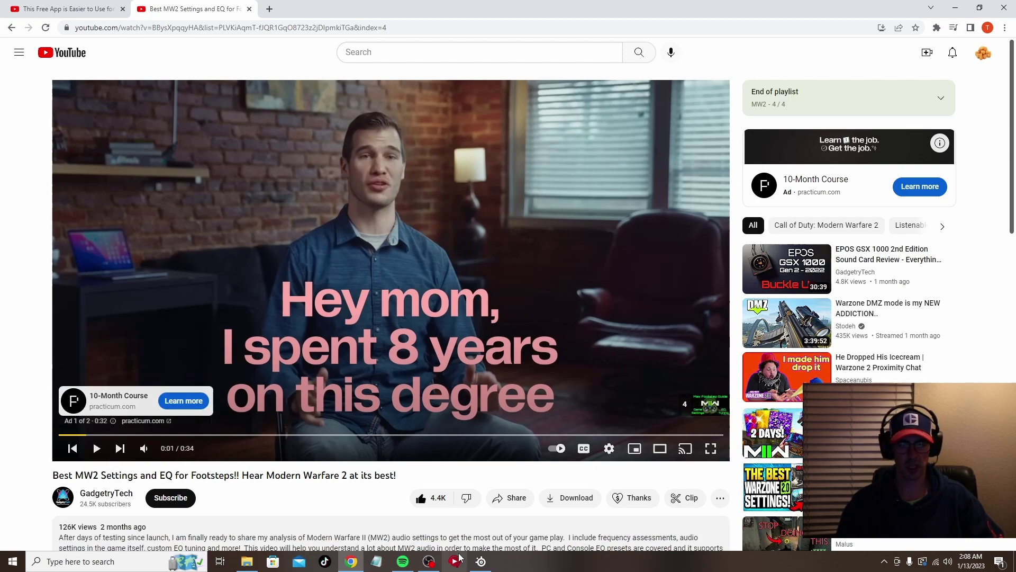
{"action": "left_click", "coordinate": [481, 562]}
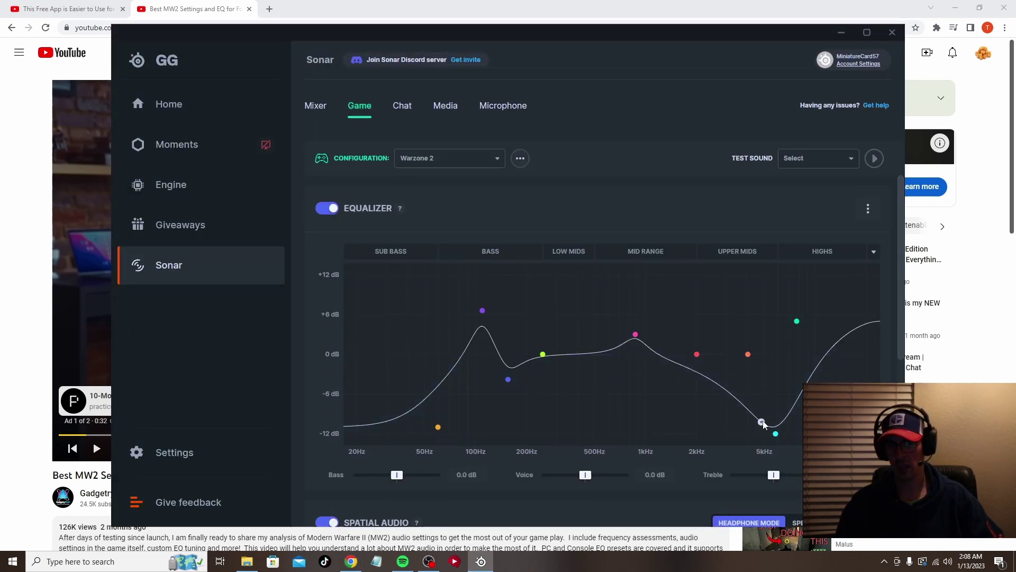
{"action": "mouse_move", "coordinate": [776, 434]}
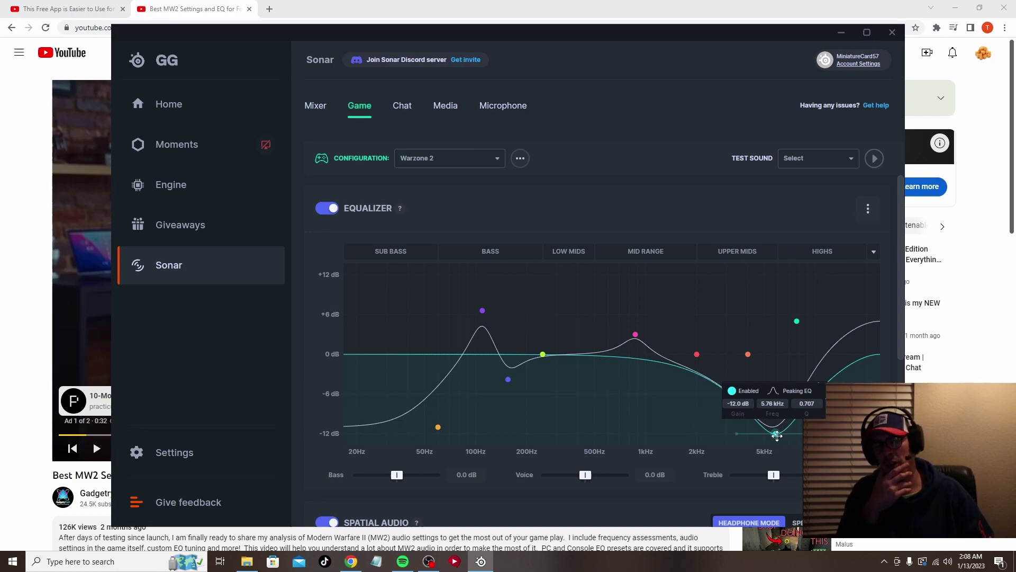
{"action": "left_click_drag", "start_coordinate": [777, 435], "coordinate": [778, 435]}
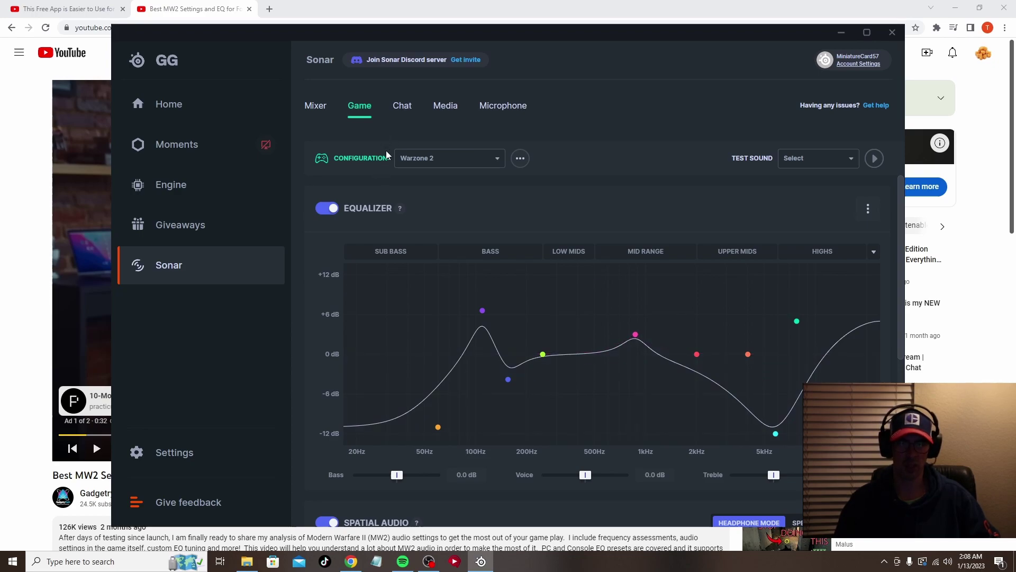
Keep the Chat equalizer on Clarity, look through its noise options, then show the Media equalizer
{"action": "left_click", "coordinate": [401, 108]}
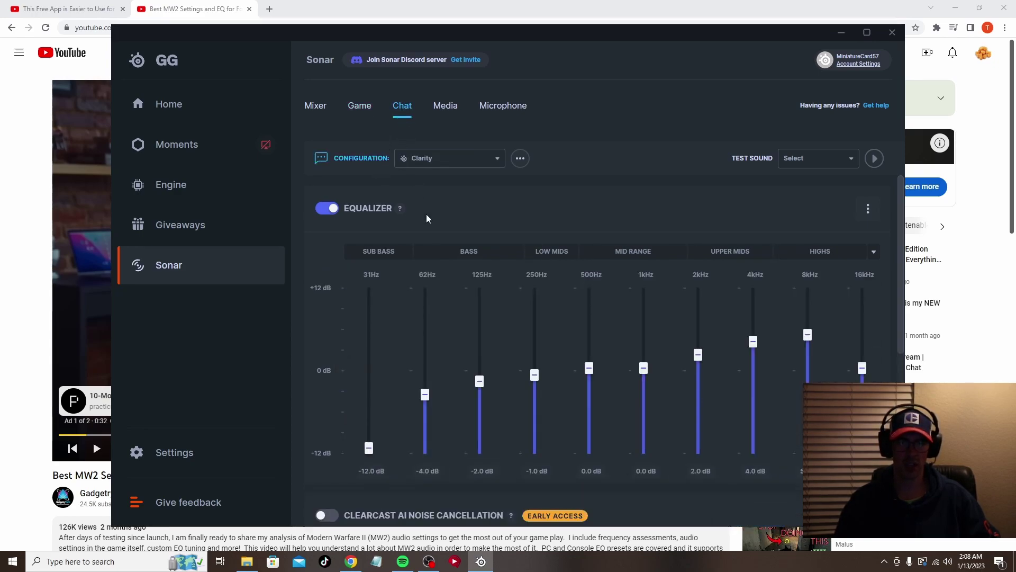
{"action": "left_click", "coordinate": [493, 165]}
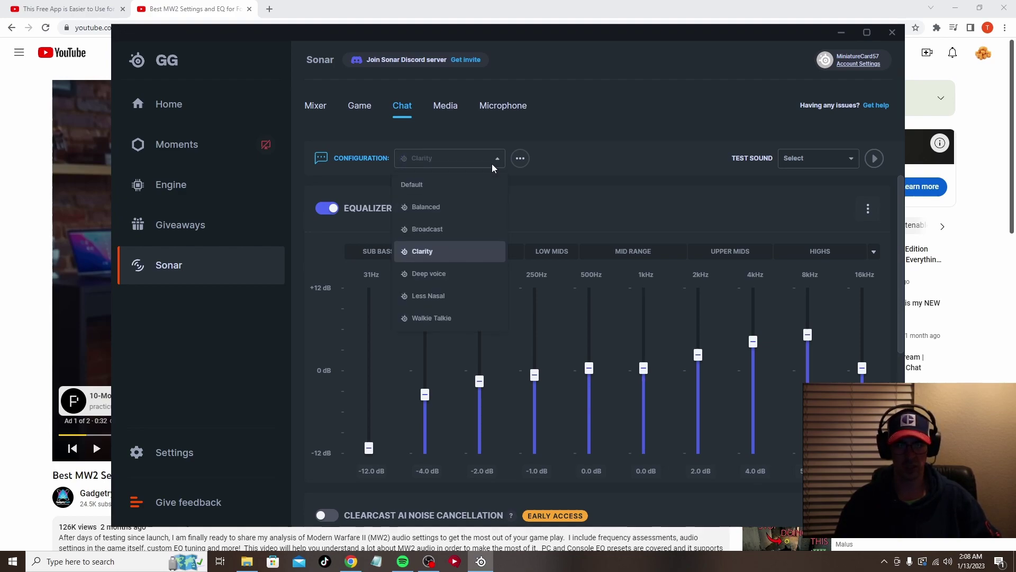
{"action": "left_click", "coordinate": [492, 166]}
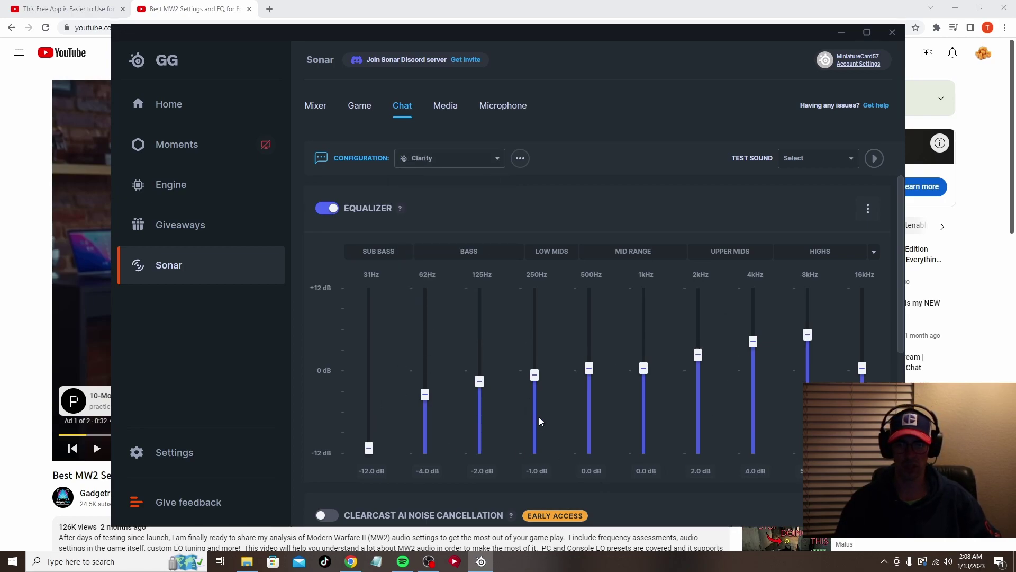
{"action": "scroll", "coordinate": [536, 421], "scroll_direction": "down", "scroll_amount": 1}
{"action": "scroll", "coordinate": [500, 387], "scroll_direction": "down", "scroll_amount": 5}
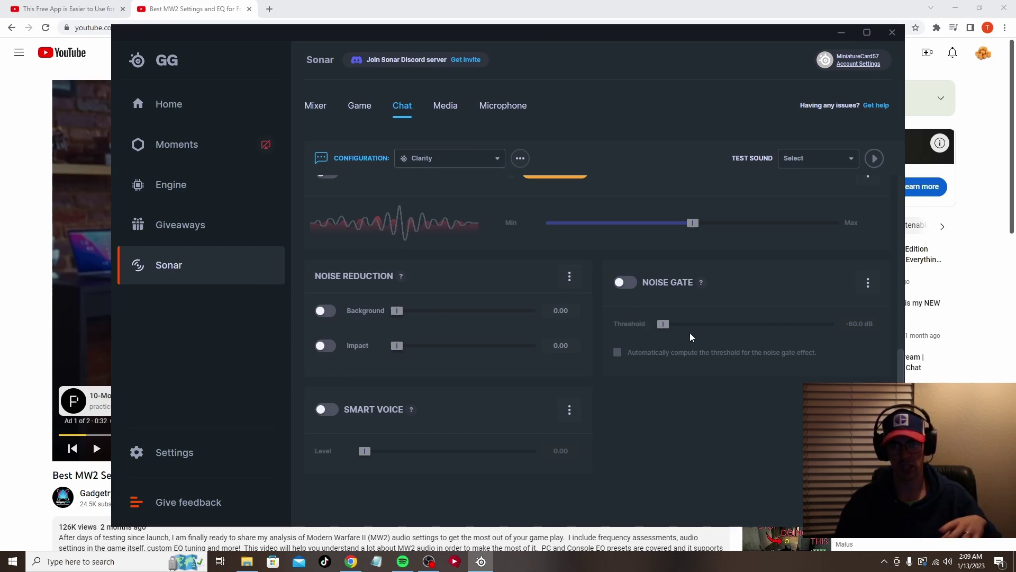
{"action": "left_click", "coordinate": [445, 106]}
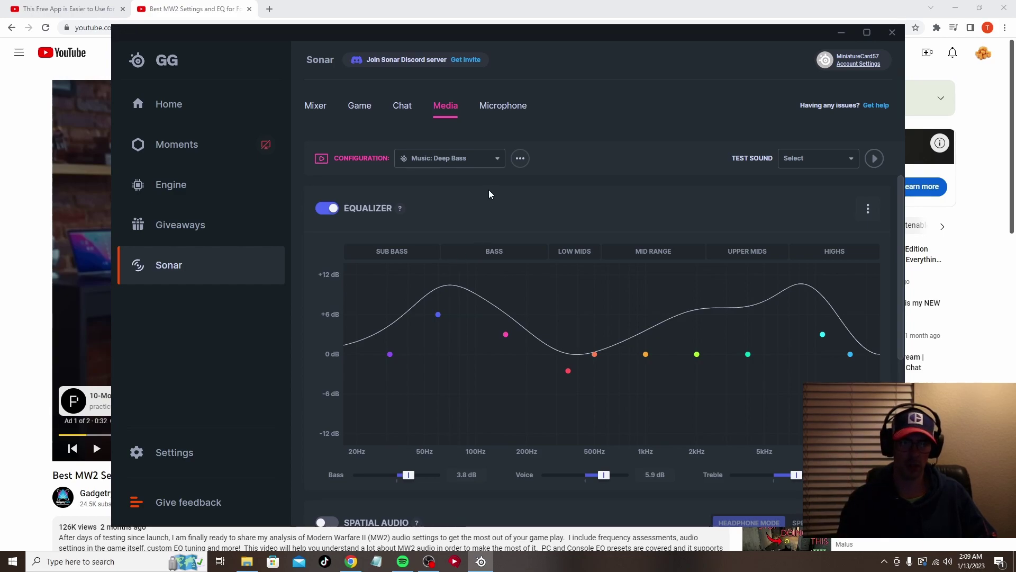
Keep Media on Music: Deep Bass and show the Microphone equalizer's Default configuration
{"action": "left_click", "coordinate": [497, 161]}
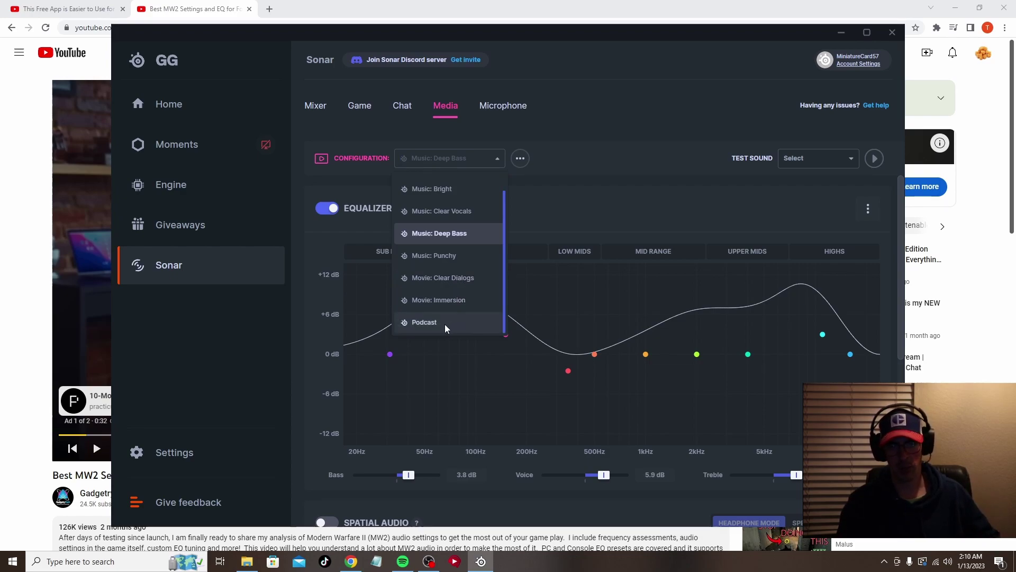
{"action": "left_click", "coordinate": [555, 215]}
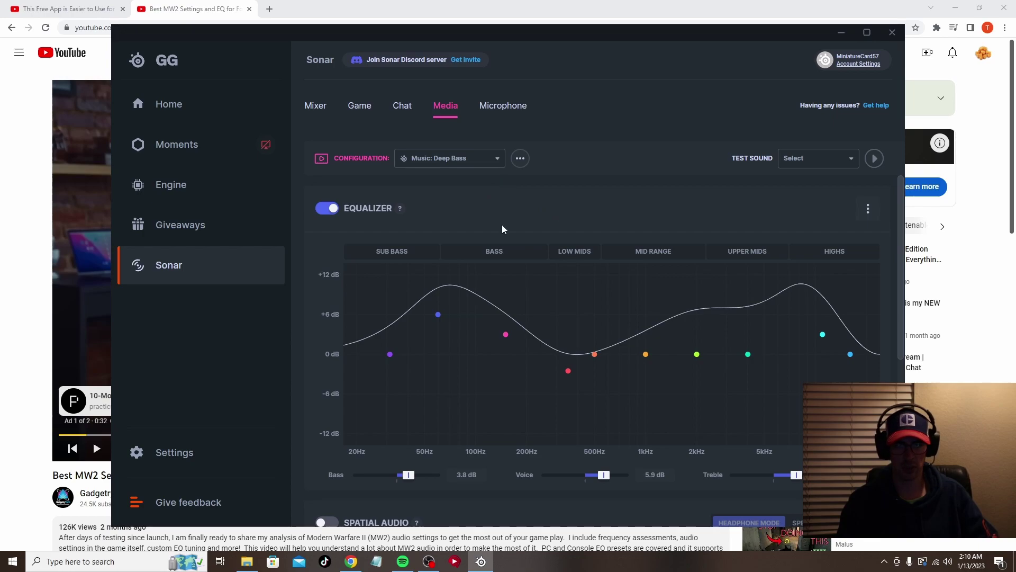
{"action": "left_click", "coordinate": [512, 111]}
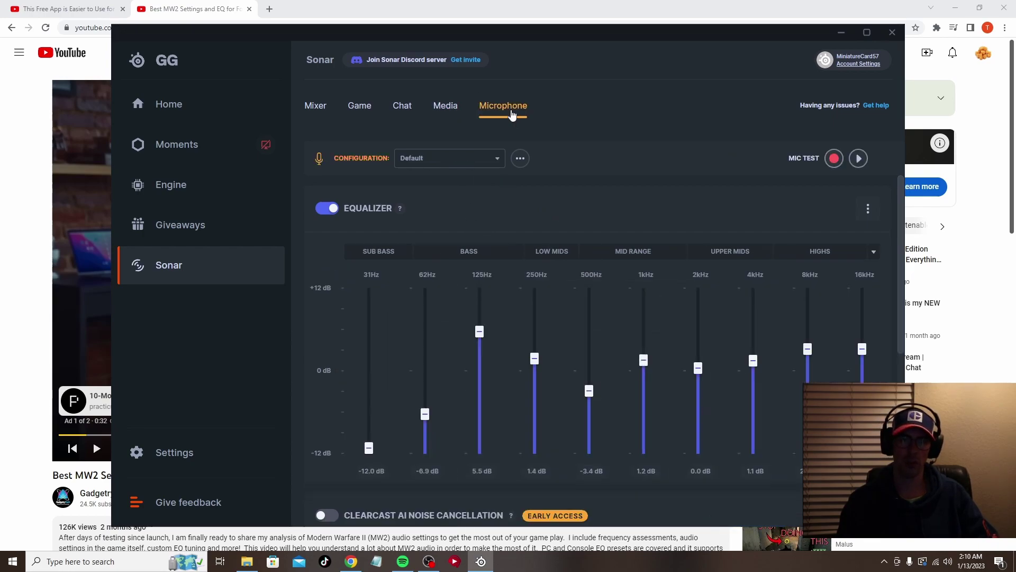
Compare the Microphone EQ, Noise Gate -45.3 dB and Smart Voice 0.20, with the reference video
{"action": "left_click", "coordinate": [58, 9]}
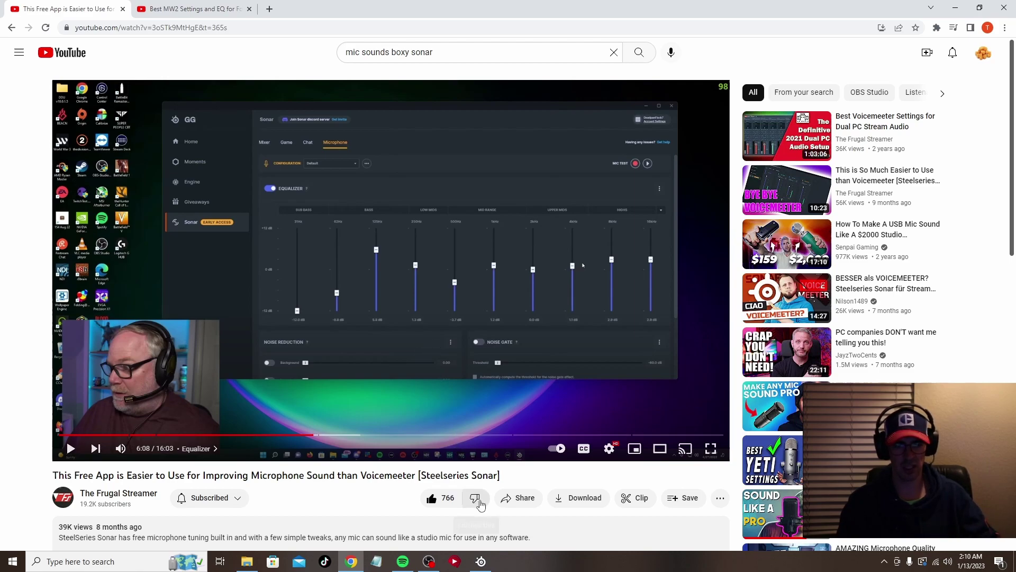
{"action": "left_click", "coordinate": [481, 561]}
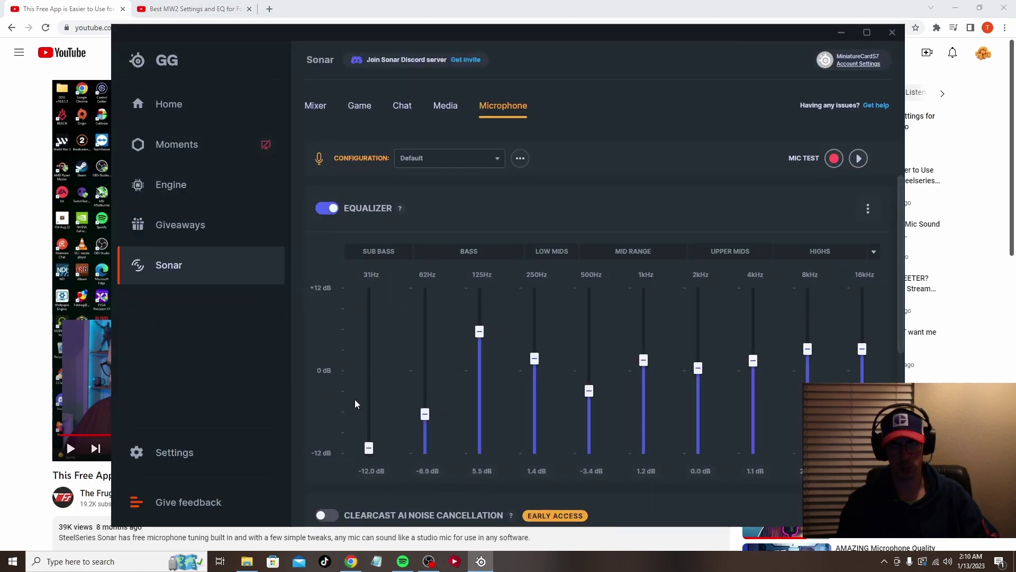
{"action": "scroll", "coordinate": [354, 400], "scroll_direction": "down", "scroll_amount": 1}
{"action": "scroll", "coordinate": [347, 392], "scroll_direction": "up", "scroll_amount": 1}
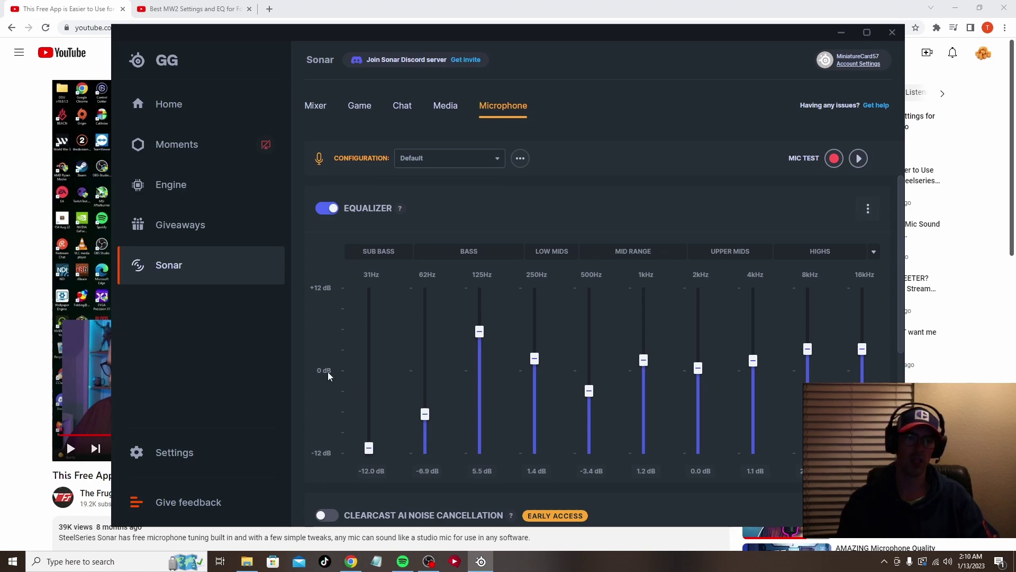
{"action": "scroll", "coordinate": [434, 366], "scroll_direction": "down", "scroll_amount": 5}
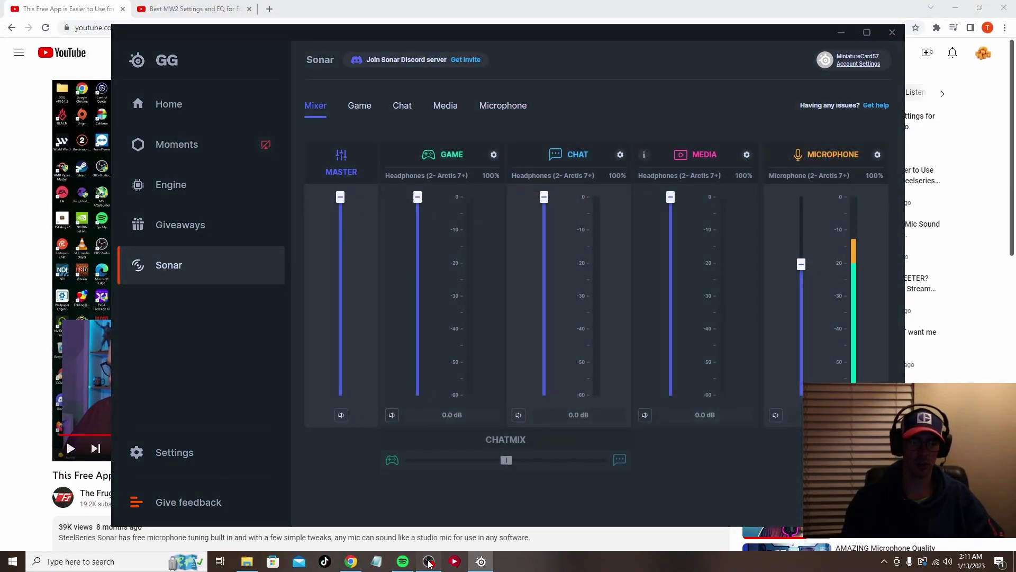
In OBS Studio, put Sonar Media on track 1 through Advanced Audio Properties
{"action": "left_click", "coordinate": [429, 561]}
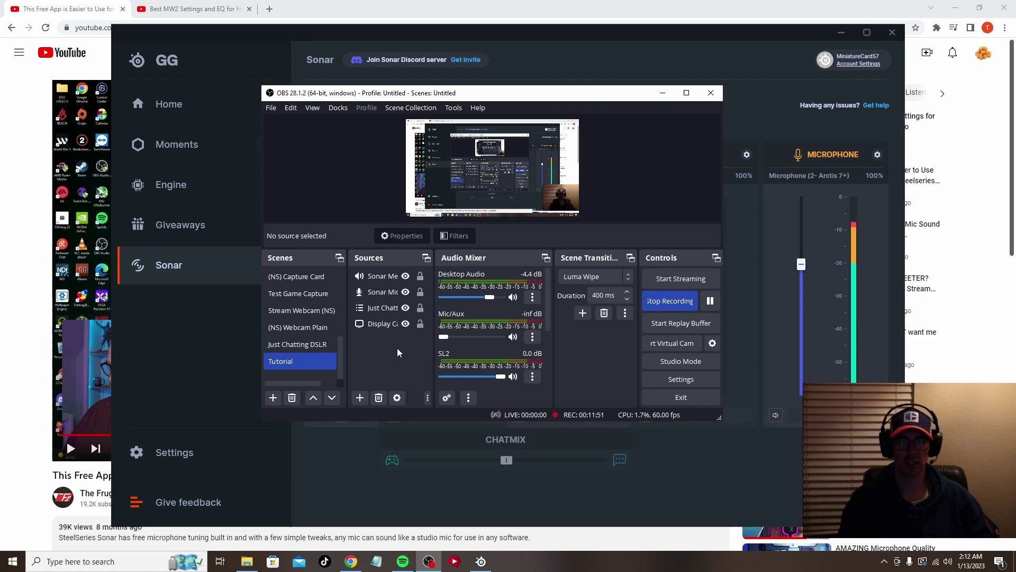
{"action": "left_click", "coordinate": [424, 324]}
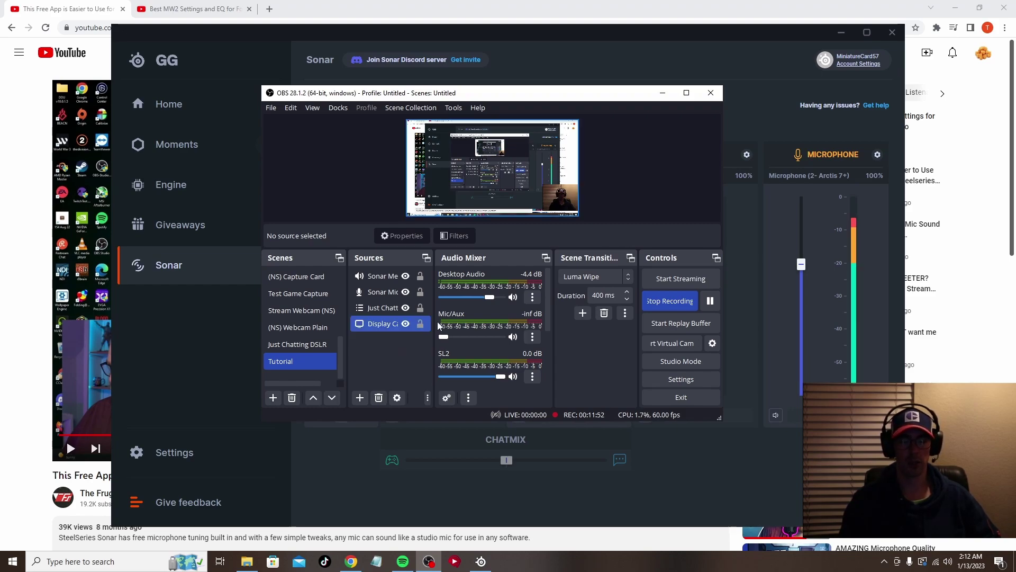
{"action": "left_click", "coordinate": [532, 299]}
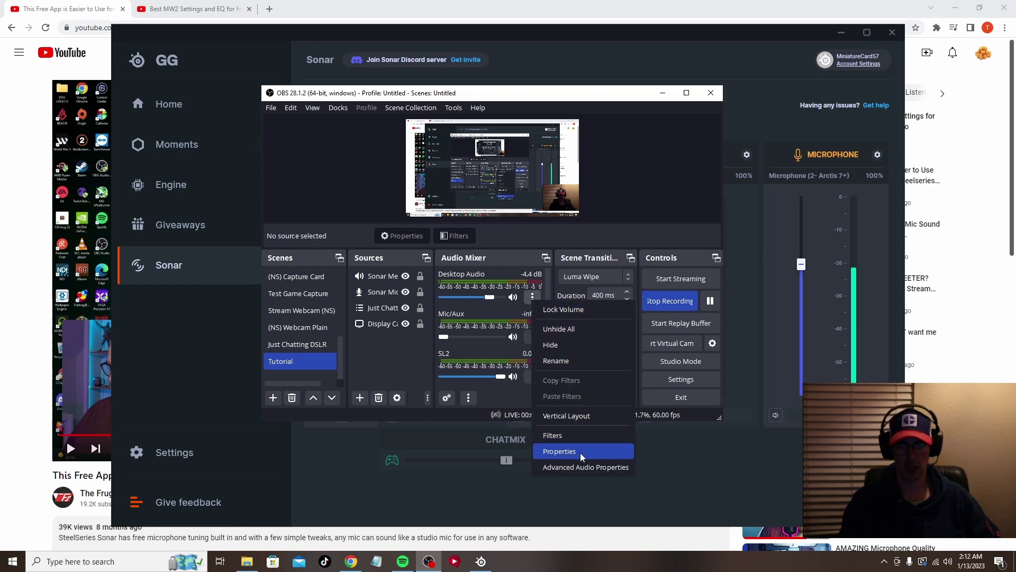
{"action": "left_click", "coordinate": [572, 467]}
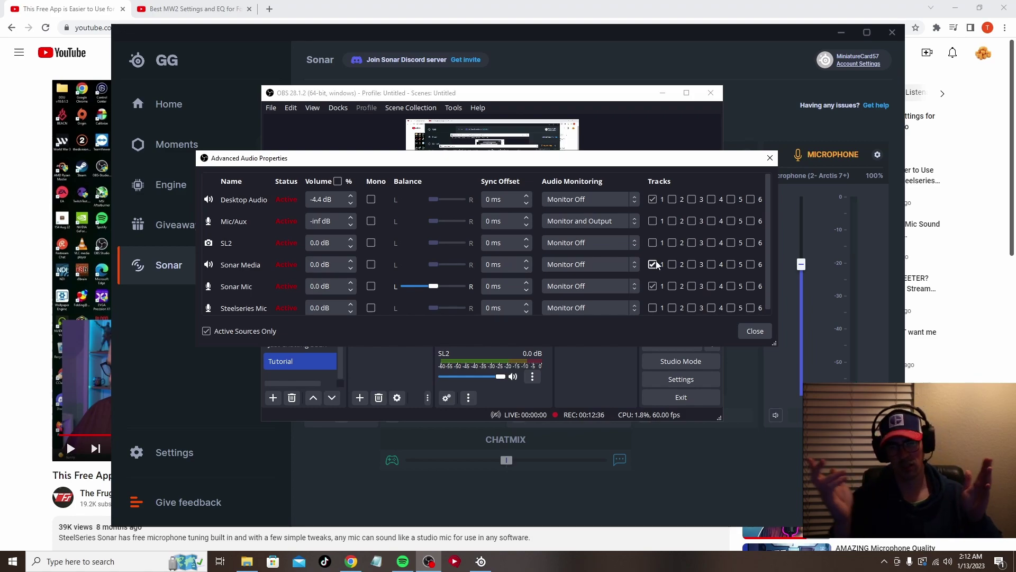
{"action": "key", "text": "Escape"}
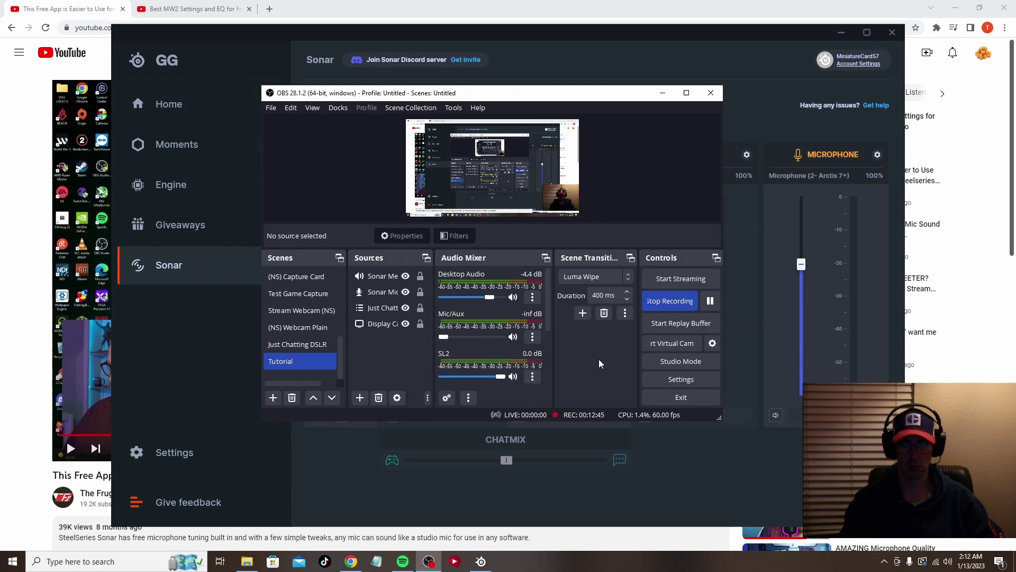